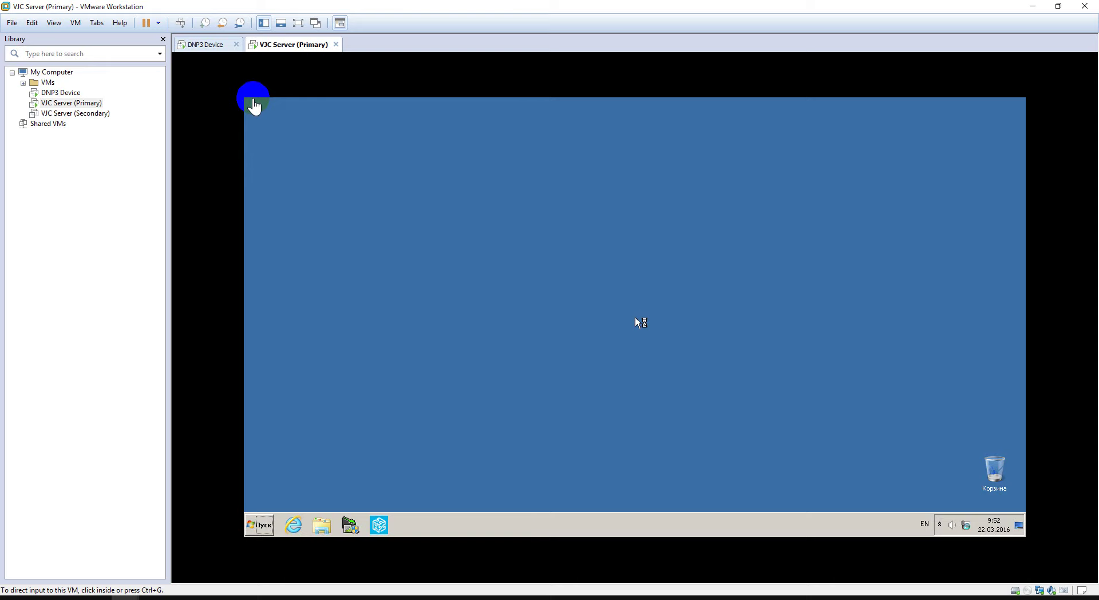
- Open the list of network connections inside the VJC Server (Primary) machine
click(253, 103)
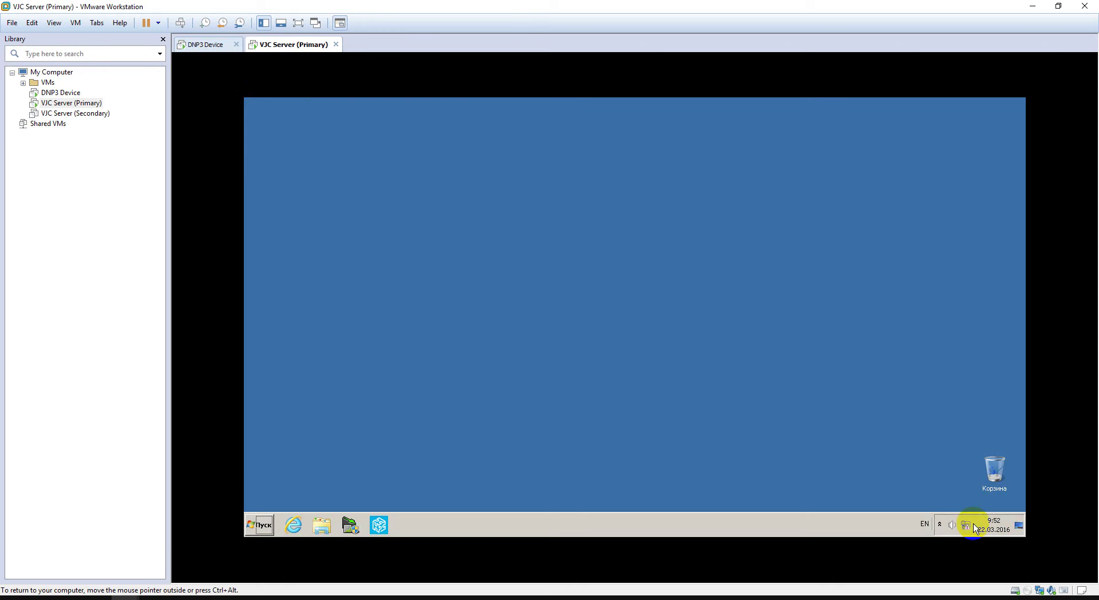
right_click(966, 524)
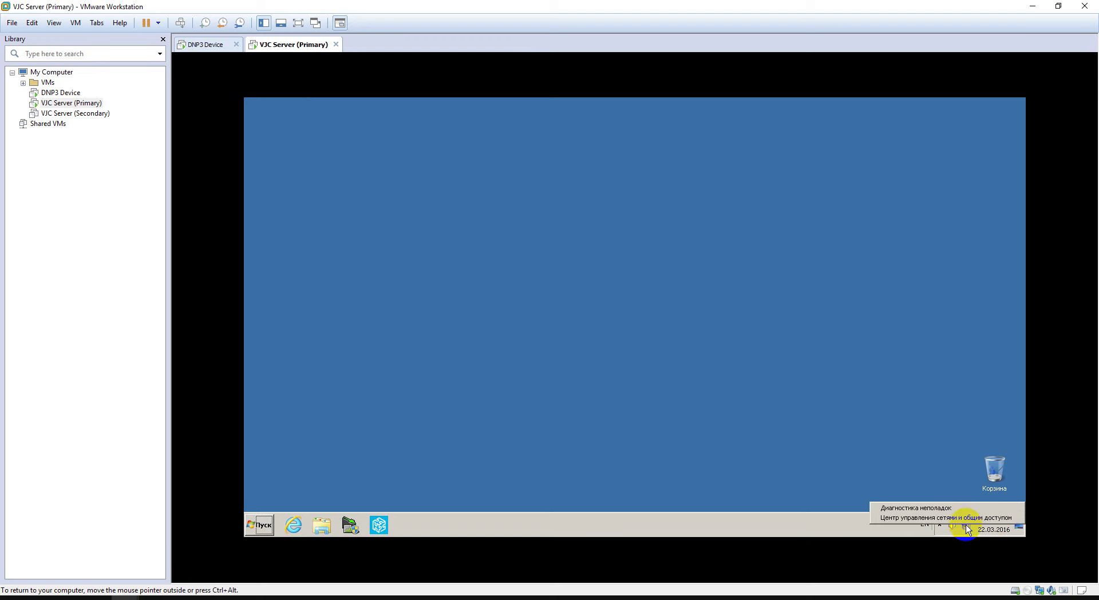
click(964, 520)
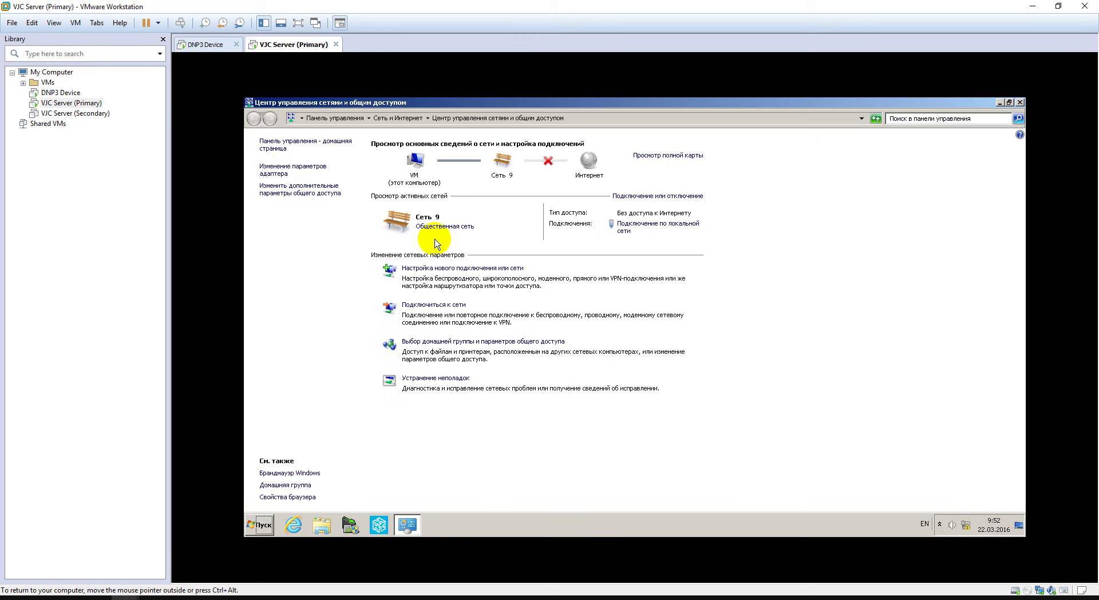
click(285, 172)
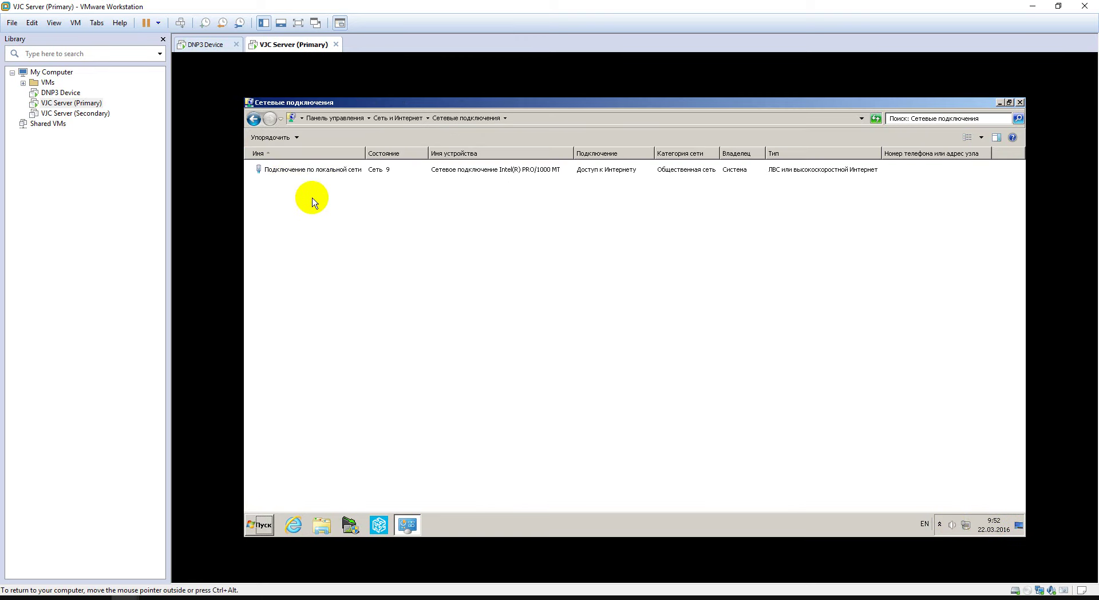
- Add a second network adapter to the VJC Server (Primary) virtual machine's hardware, with a NAT connection
click(73, 23)
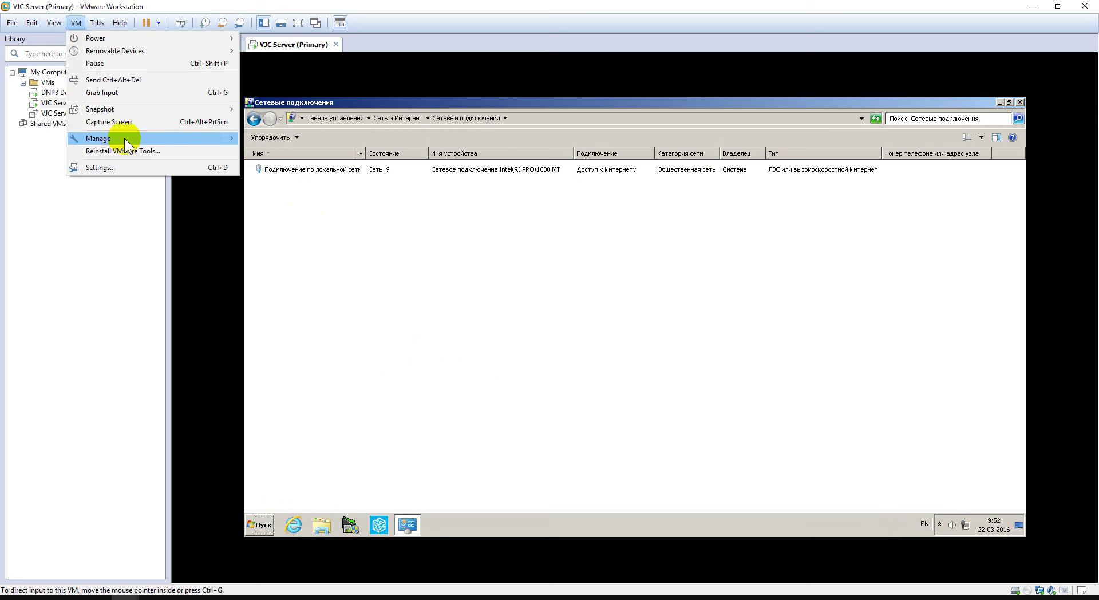
mouse_move(113, 111)
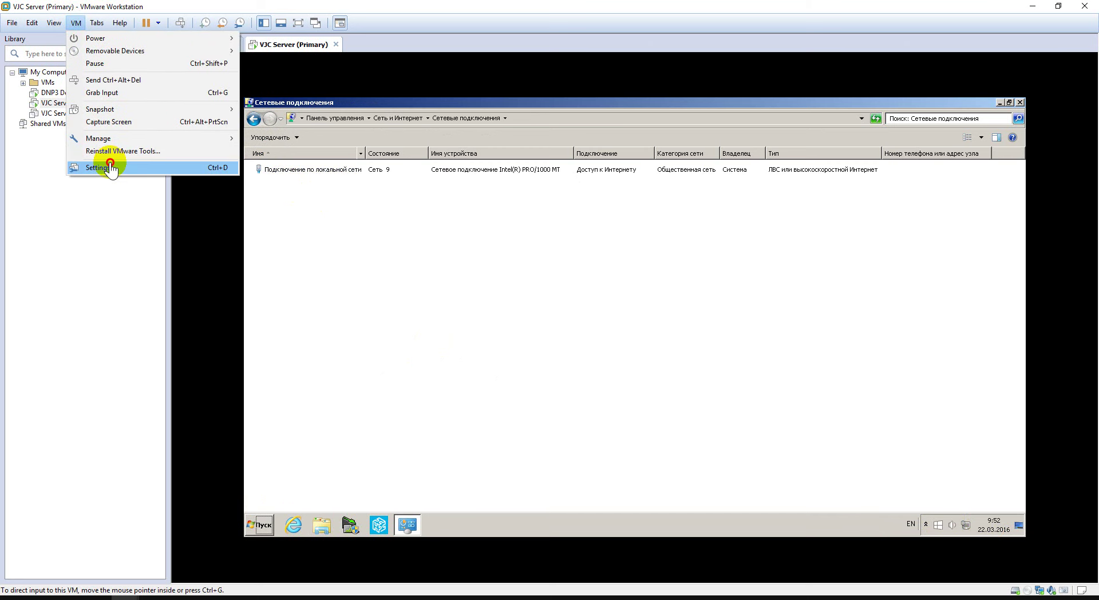
click(318, 177)
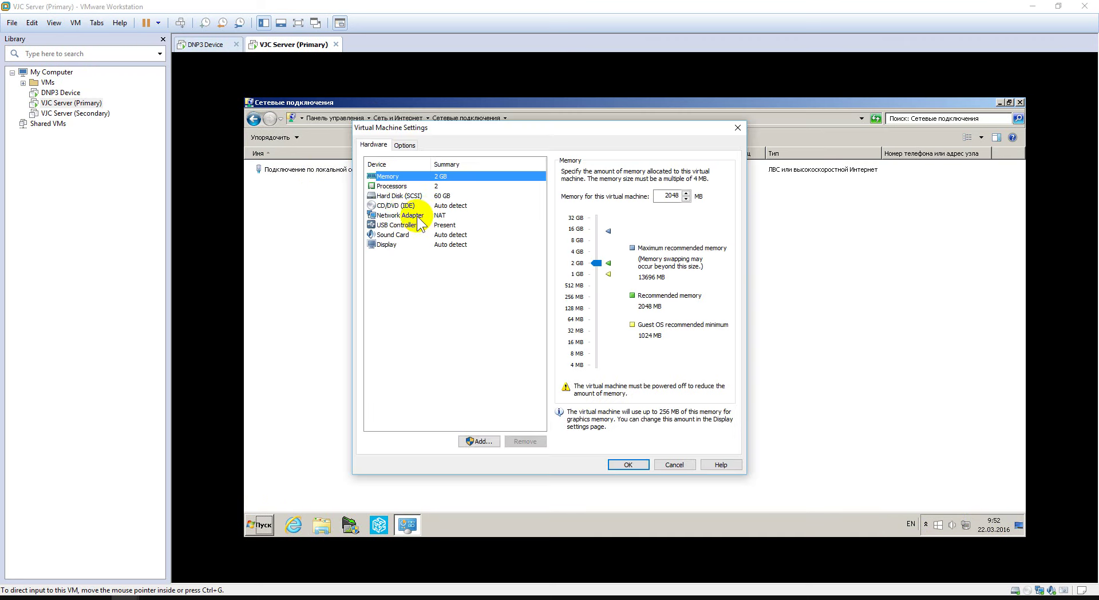
click(395, 216)
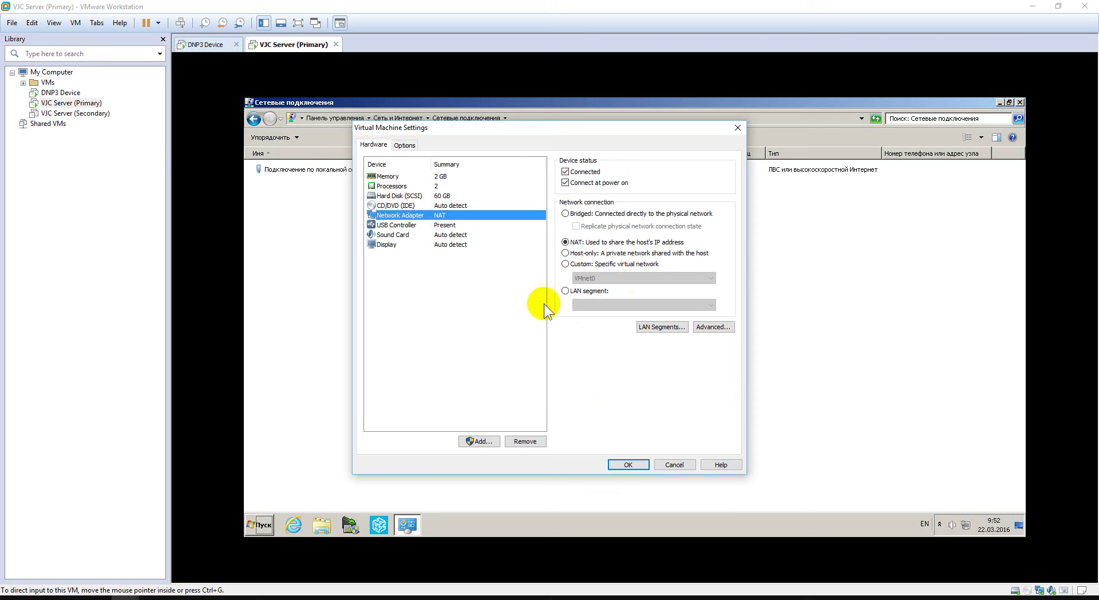
click(479, 441)
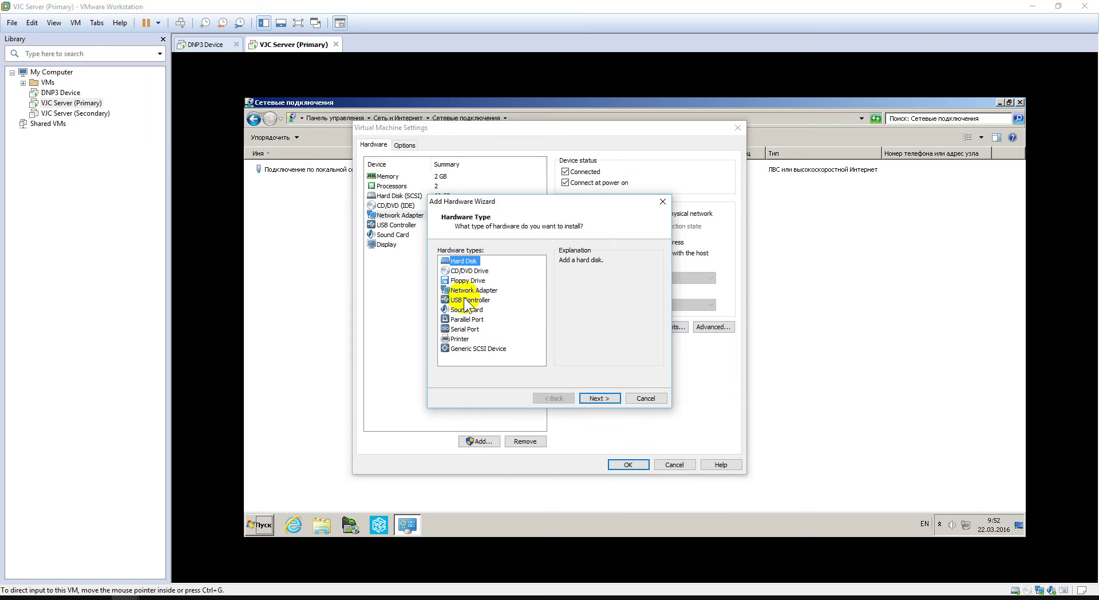
click(466, 290)
click(598, 397)
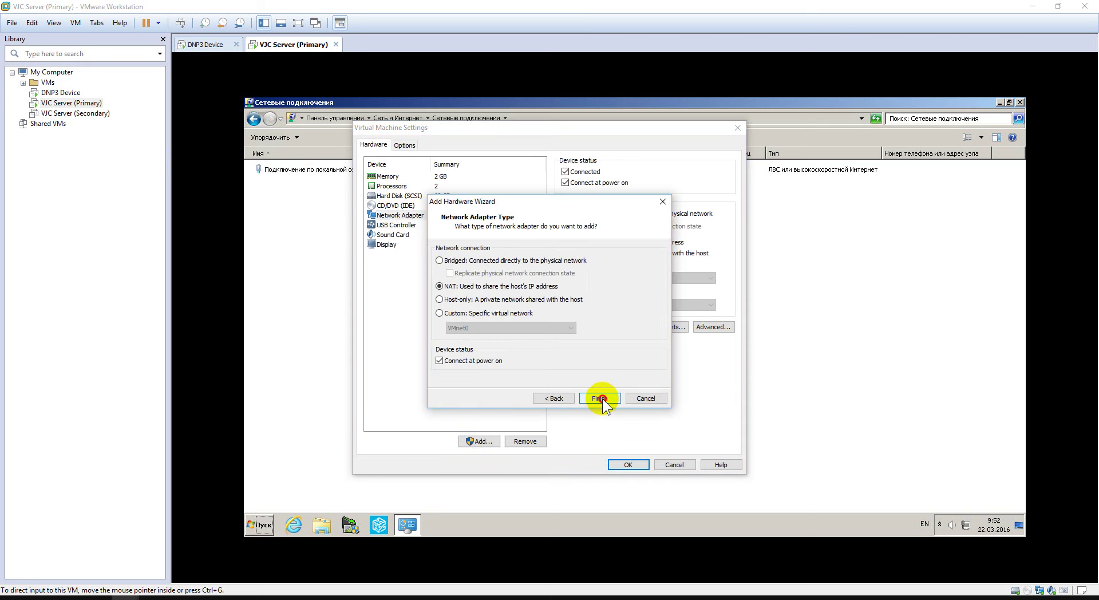
click(599, 398)
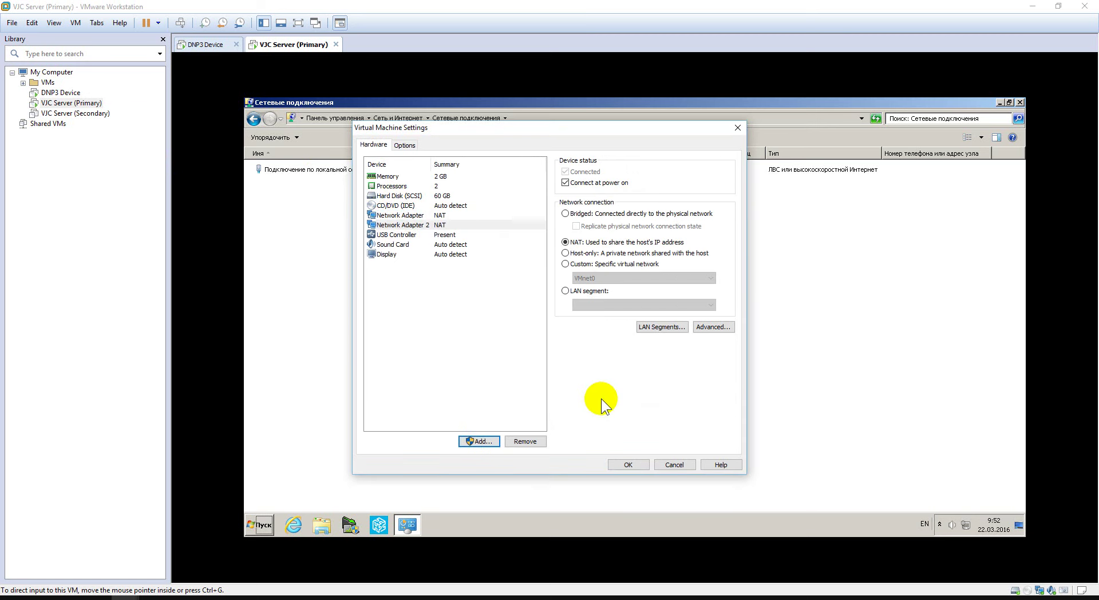
- Assign the new network adapter to a LAN segment and apply the virtual machine settings
click(566, 291)
click(641, 305)
click(607, 315)
click(626, 465)
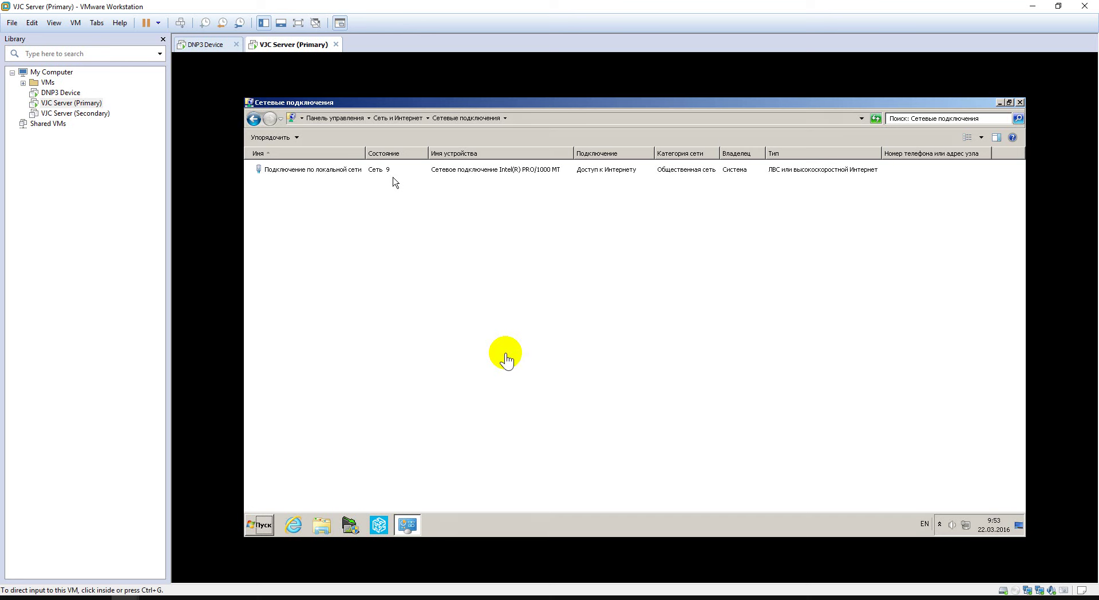
click(327, 229)
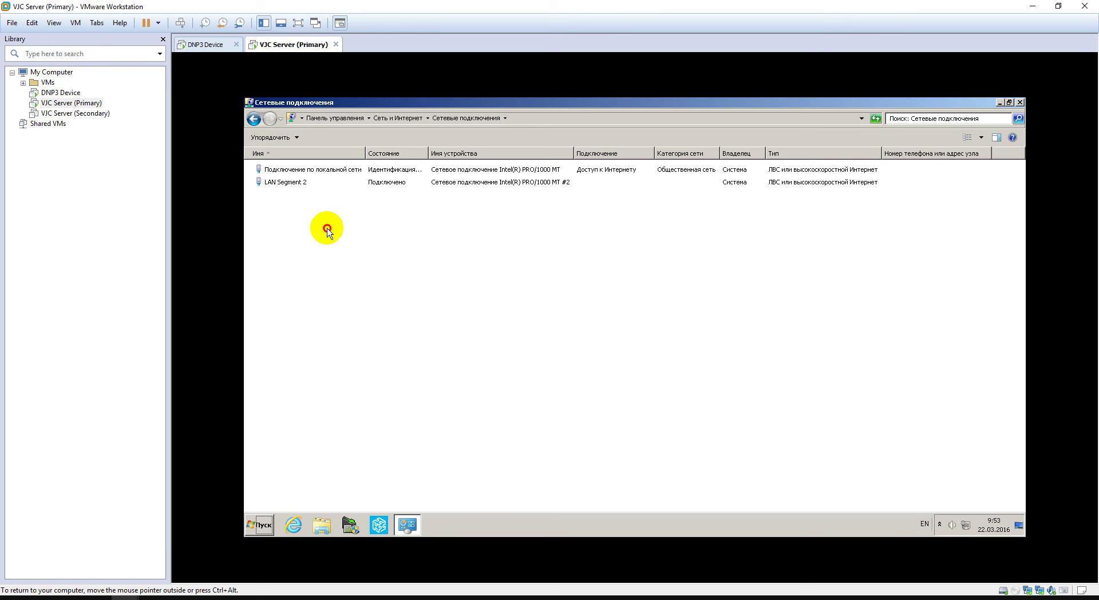
click(284, 171)
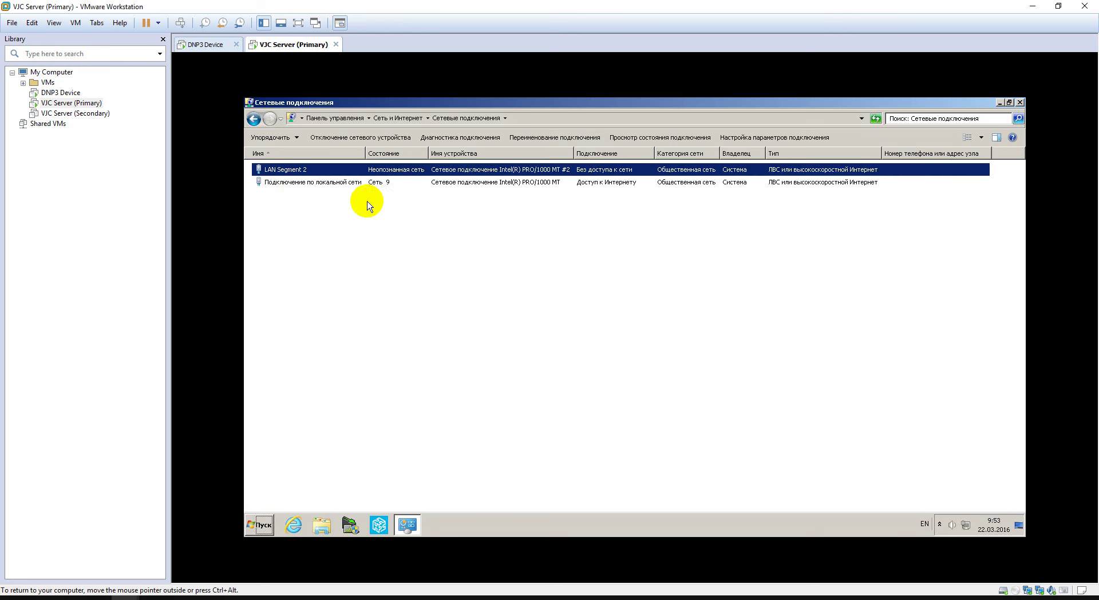
double_click(288, 171)
click(566, 404)
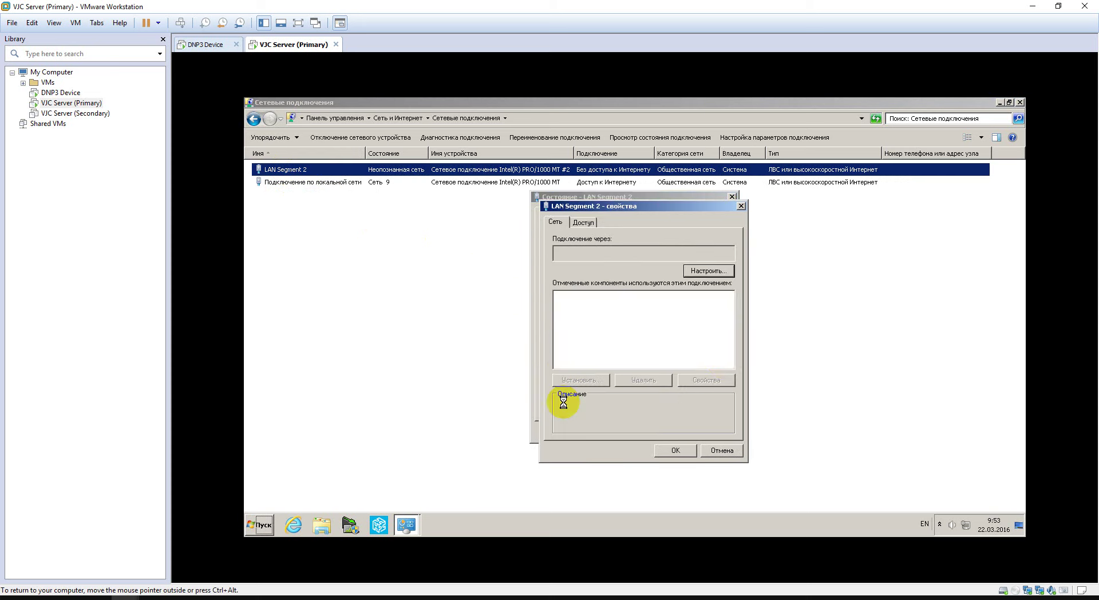
click(723, 355)
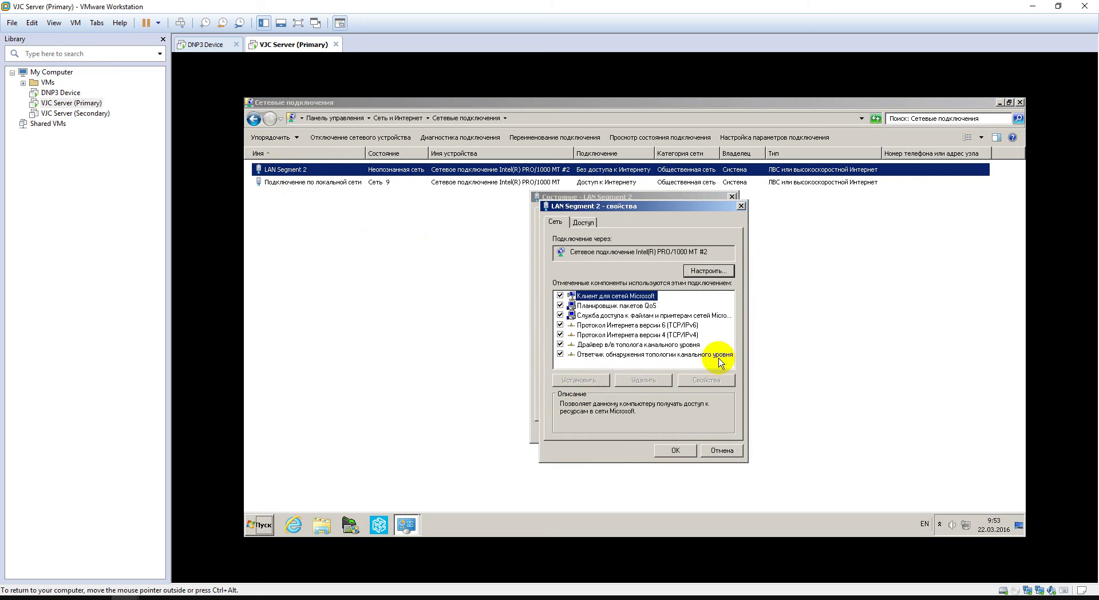
click(718, 453)
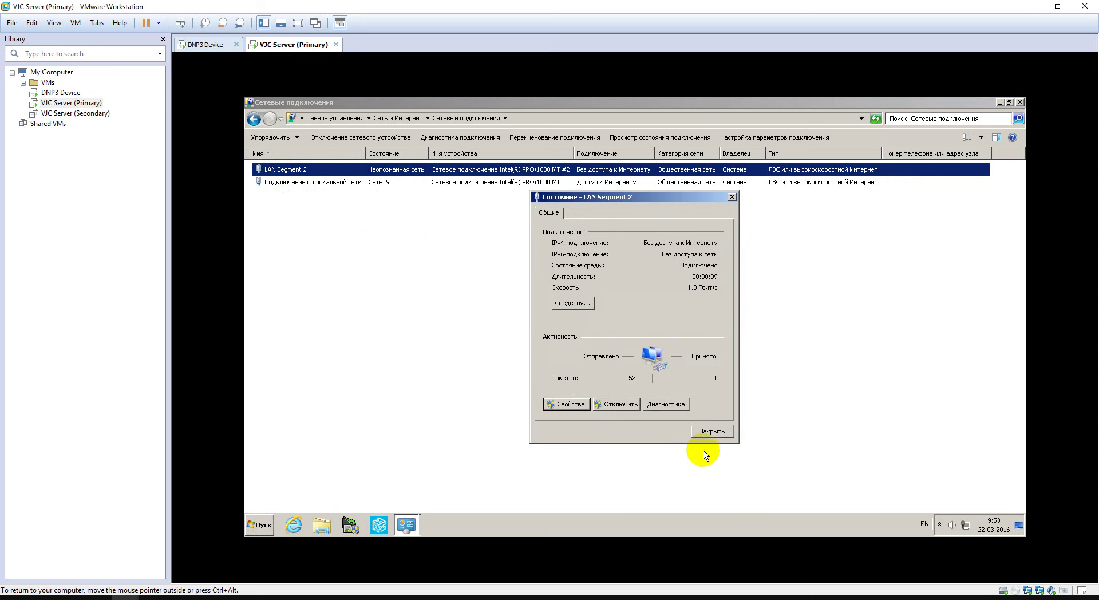
click(695, 433)
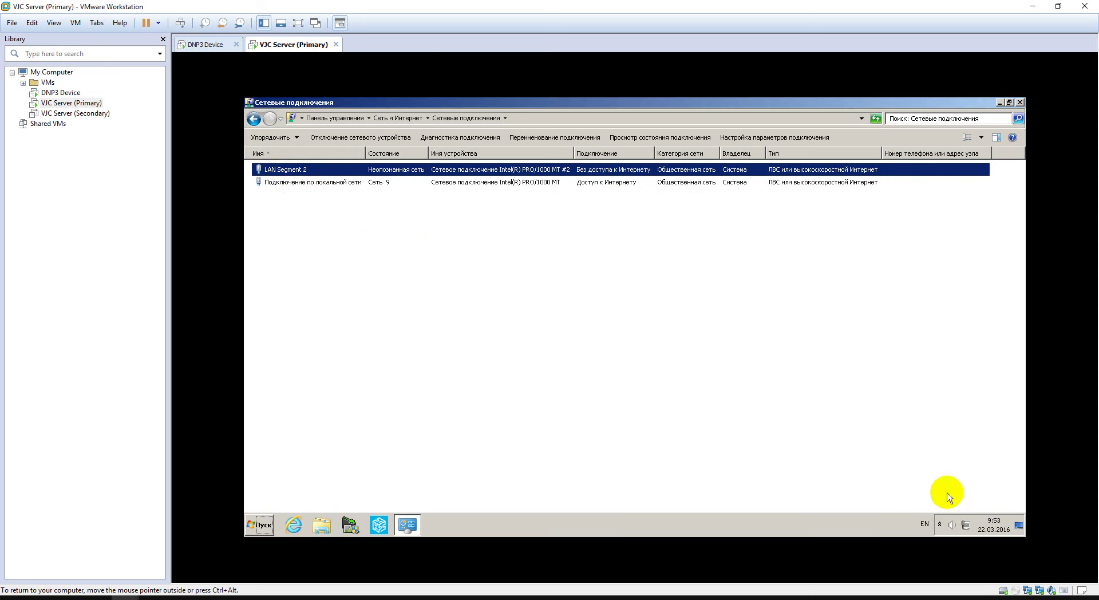
- Set the IPv4 address of the LAN Segment 2 connection to 192.168.12.2 and save its properties
double_click(273, 172)
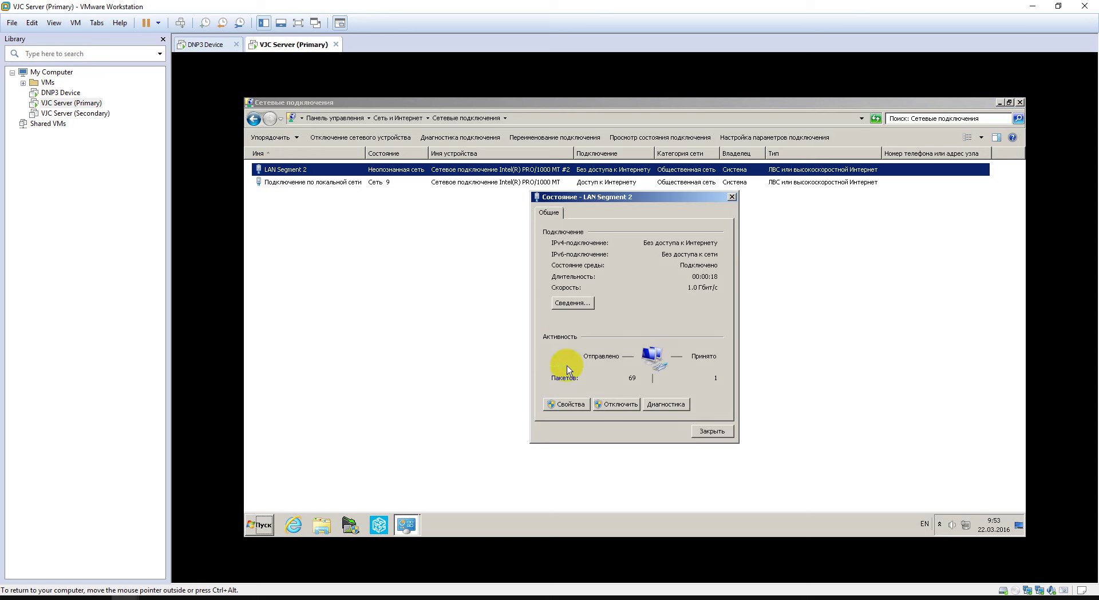
click(559, 406)
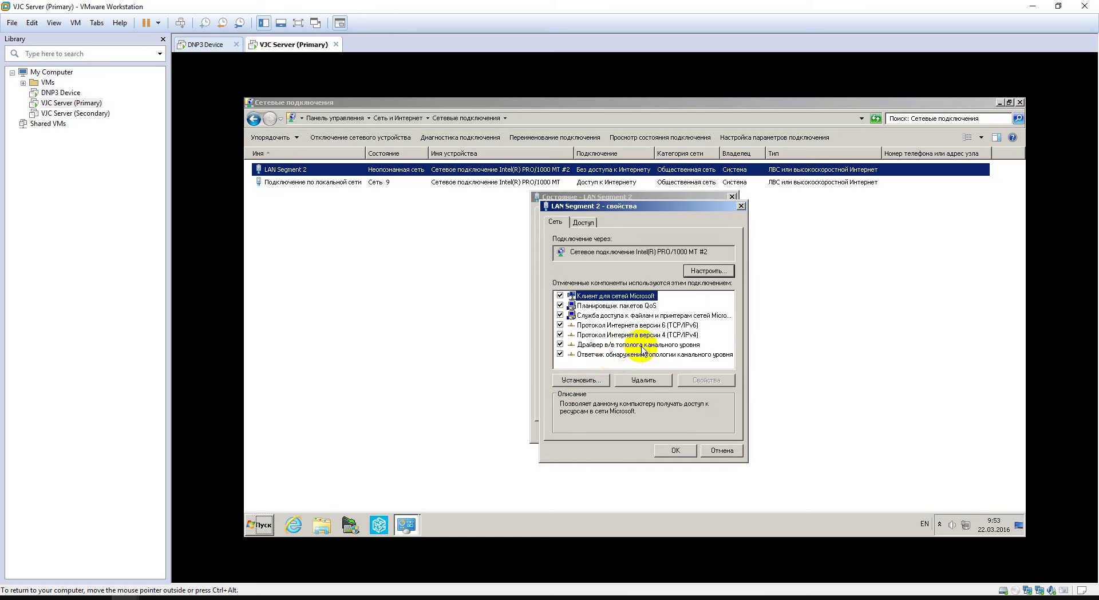
double_click(642, 335)
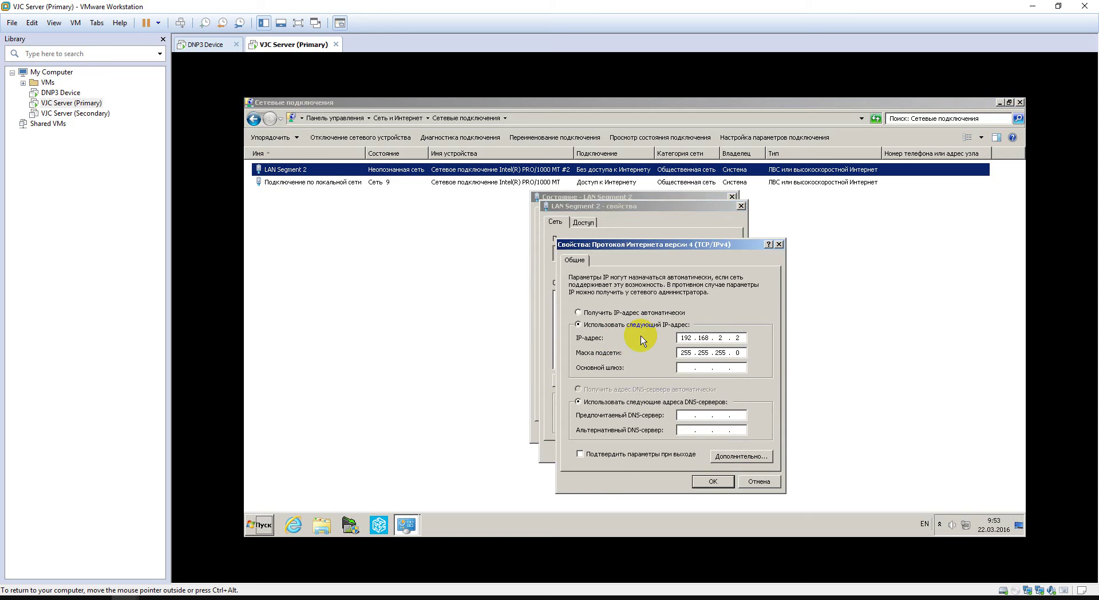
key(Tab)
double_click(720, 338)
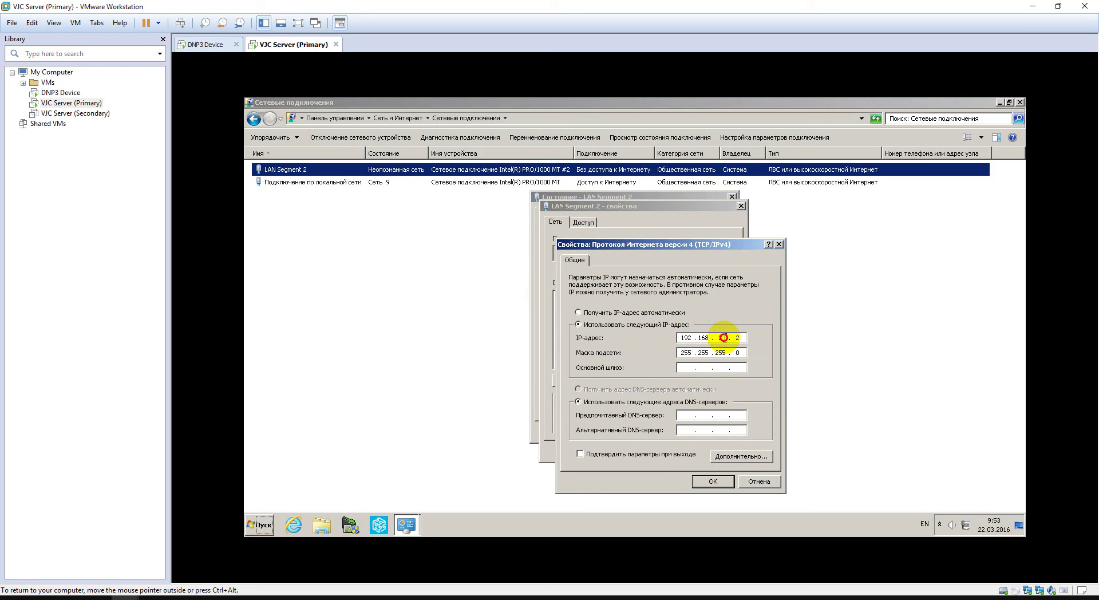
text(12)
double_click(745, 338)
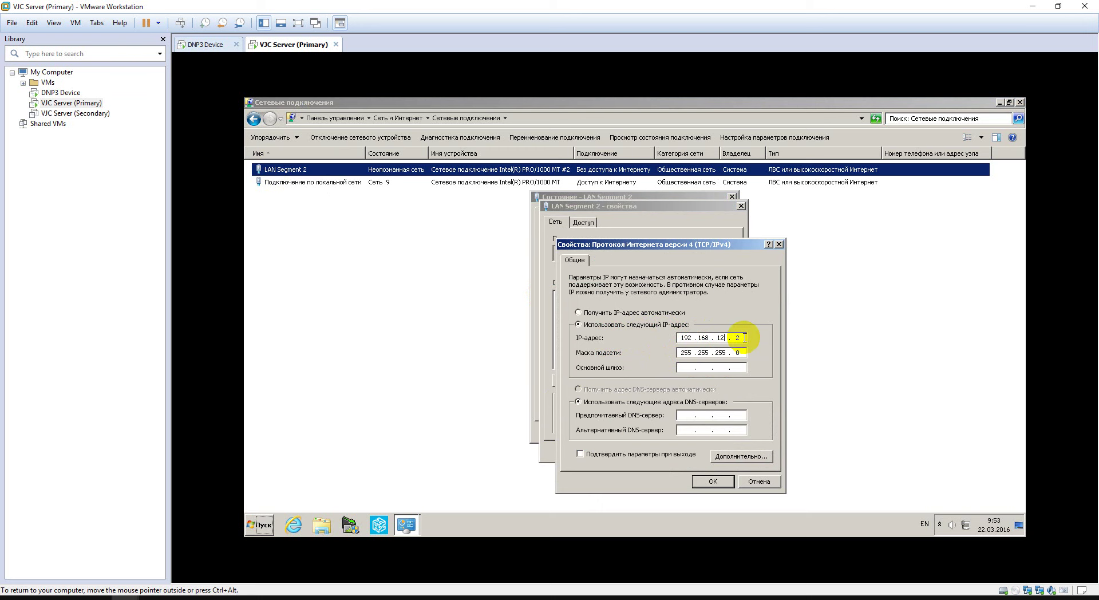
text(2)
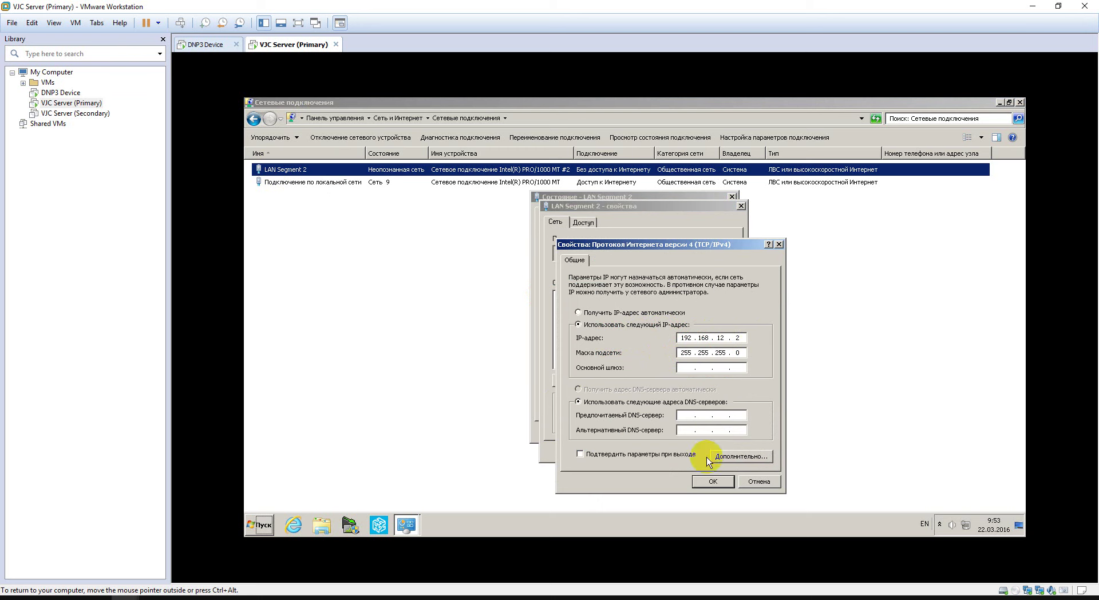
click(711, 484)
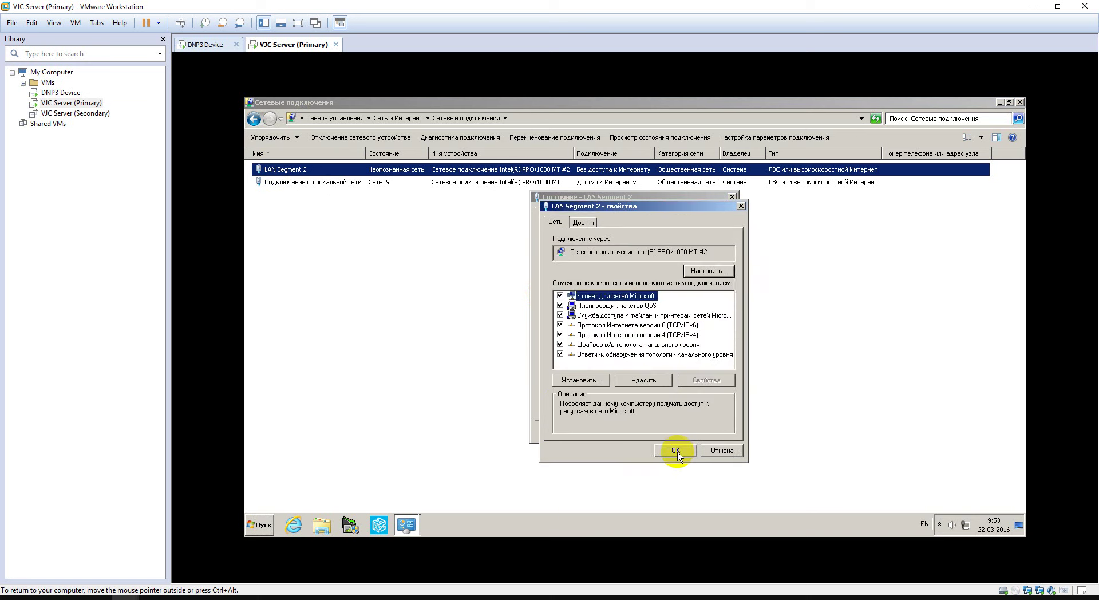
click(675, 452)
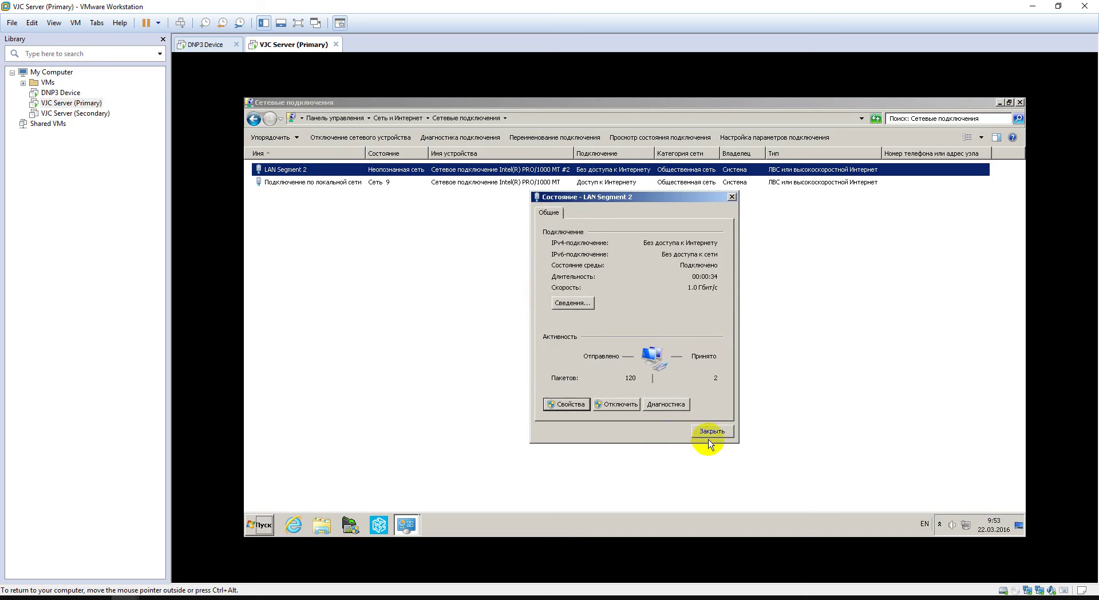
click(710, 435)
click(395, 291)
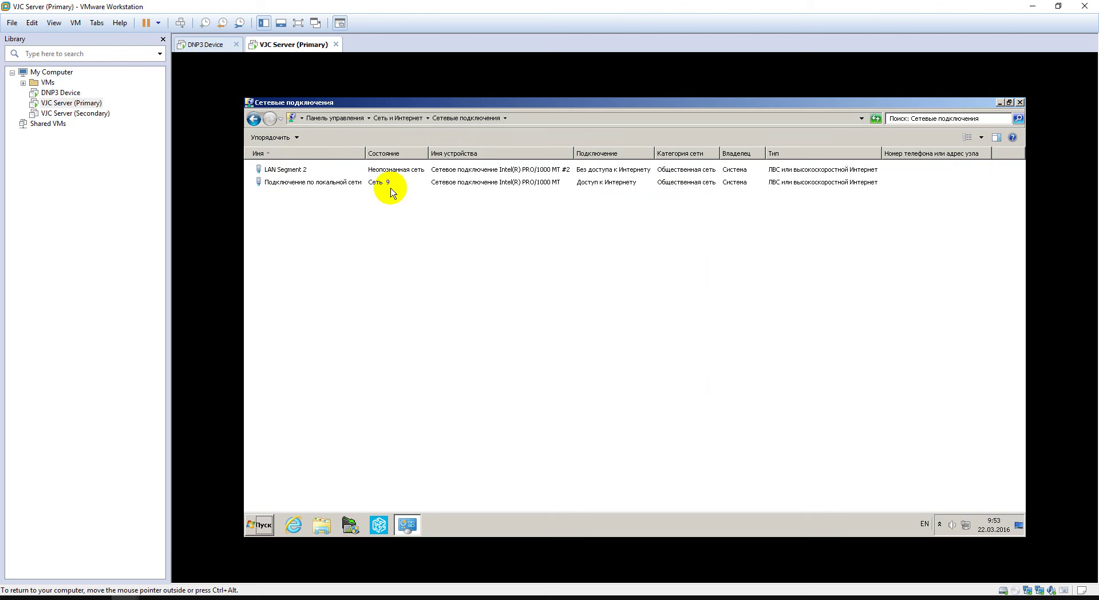
- Check on the DNP3 Device machine that Windows Firewall is disabled for both private and public networks
click(202, 46)
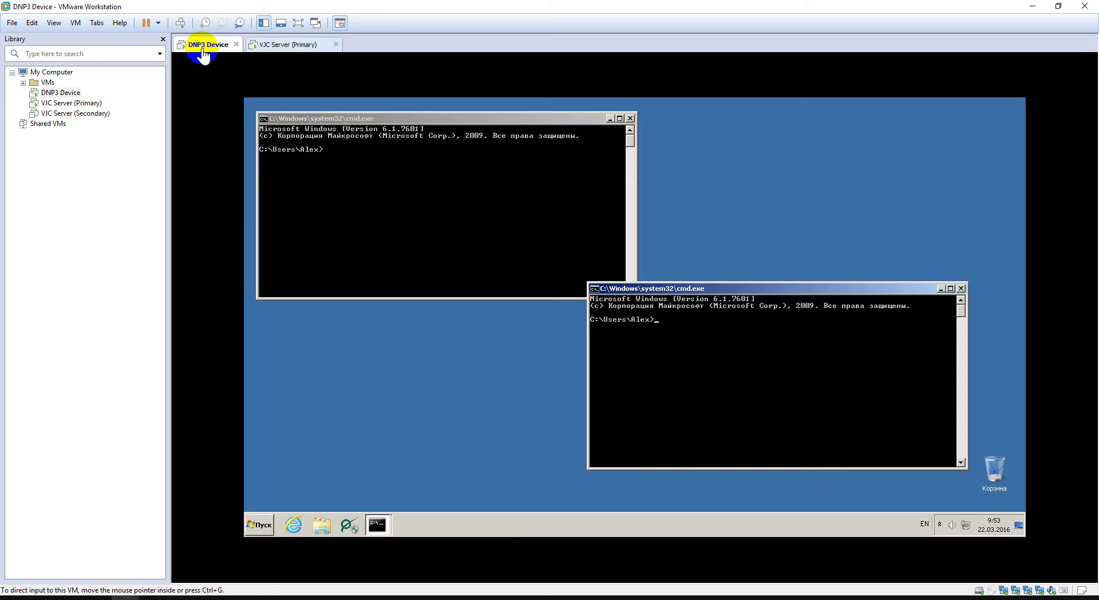
right_click(963, 524)
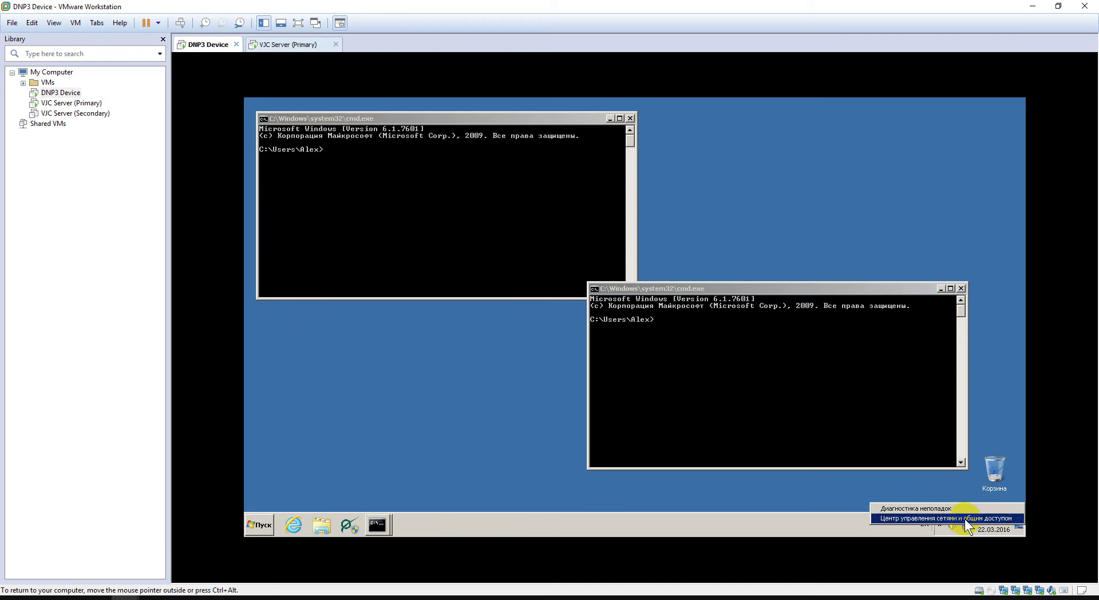
click(964, 519)
click(288, 474)
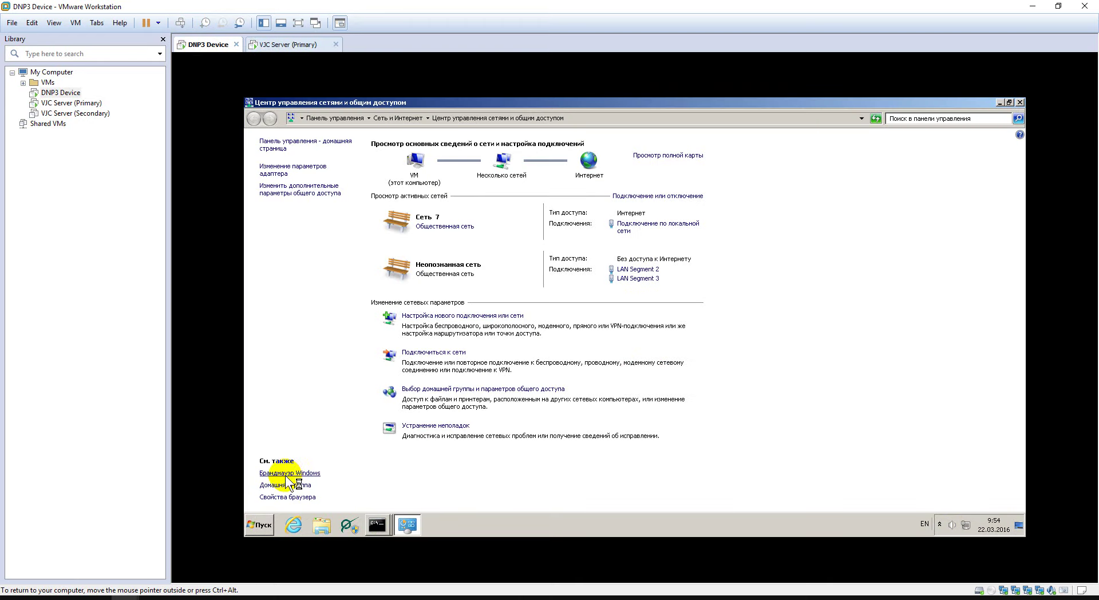
click(286, 199)
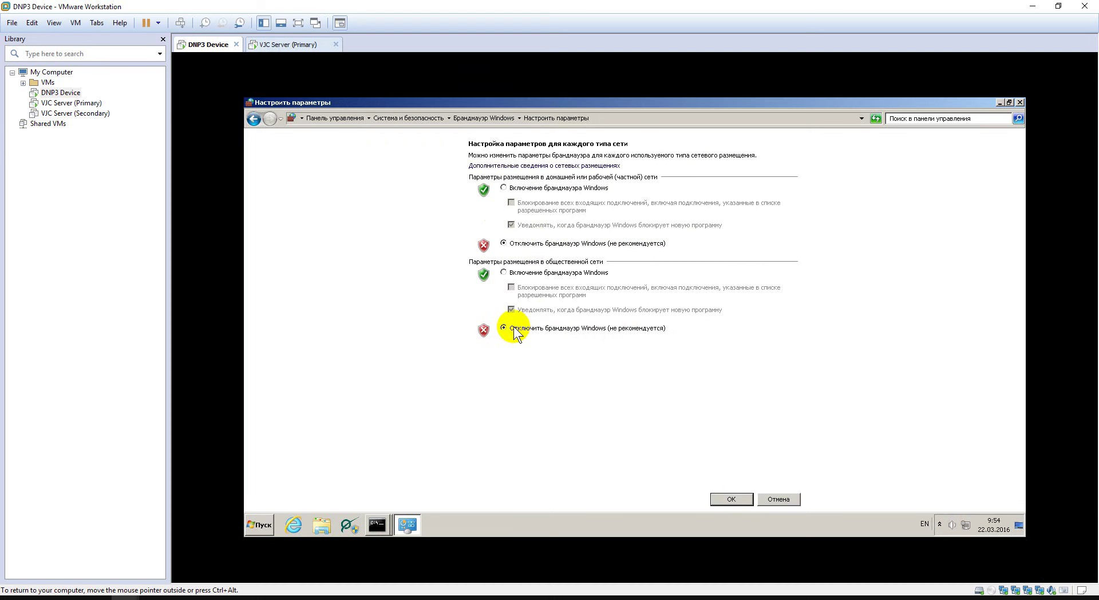
click(729, 499)
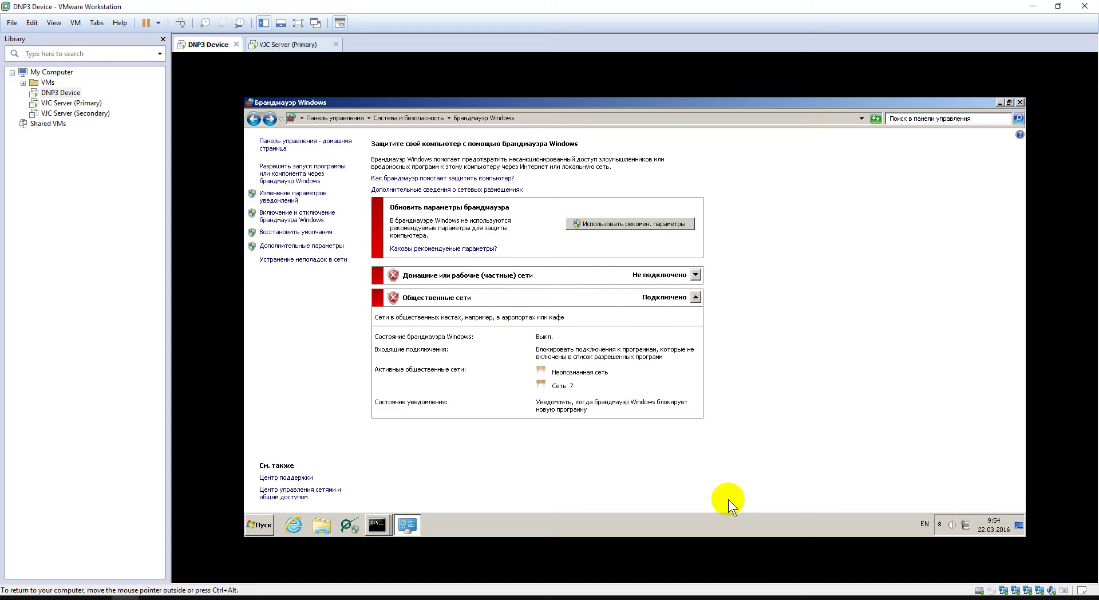
click(1019, 103)
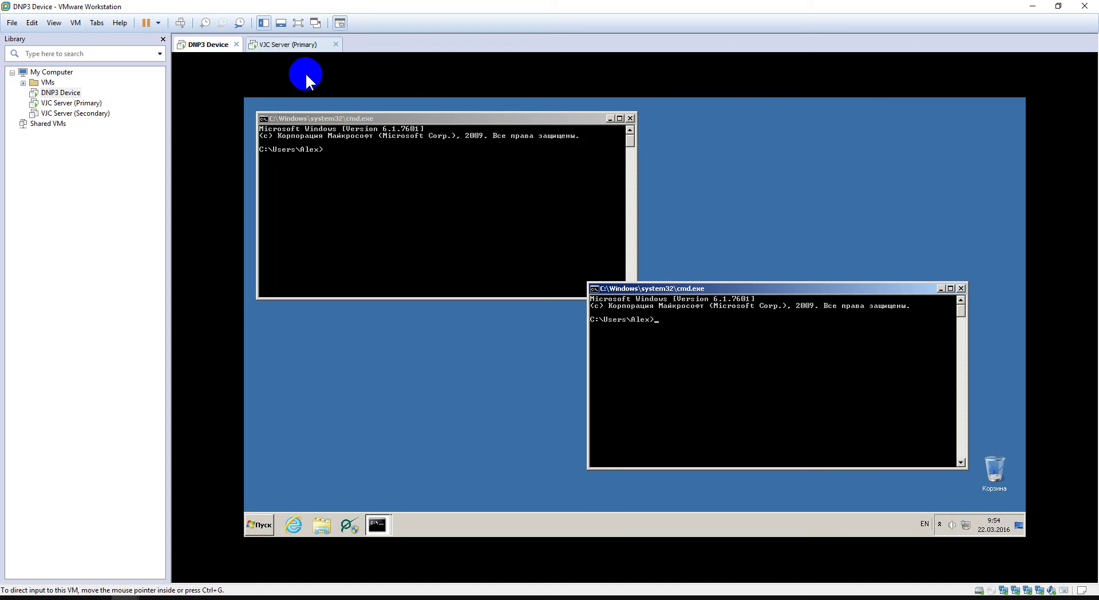
- Check on the VJC Server (Primary) machine that Windows Firewall is disabled for private and public networks, and close the network windows
click(290, 44)
right_click(964, 531)
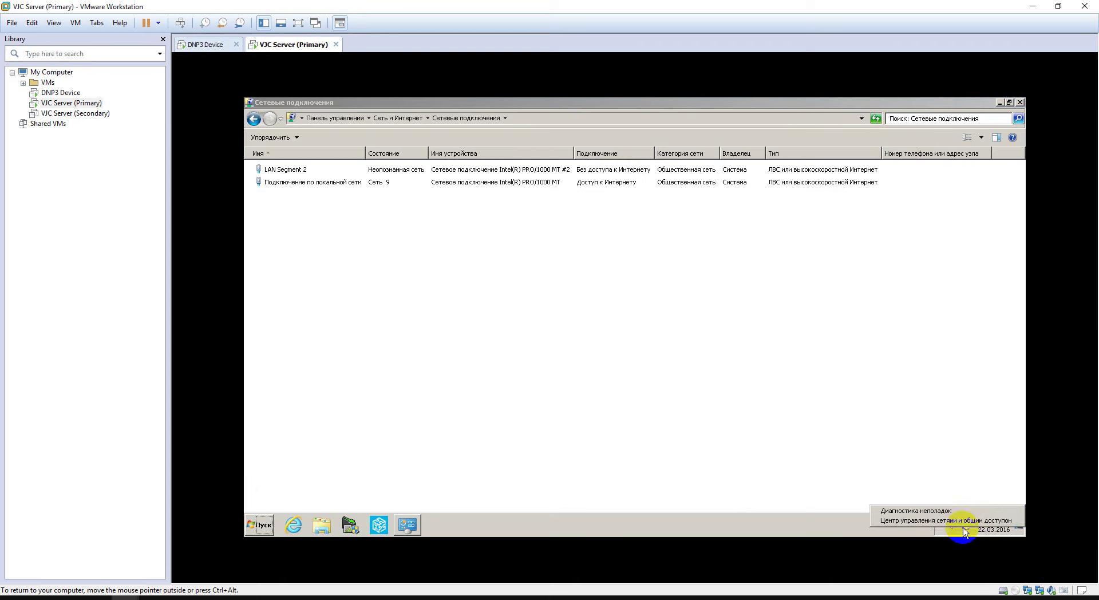
click(954, 521)
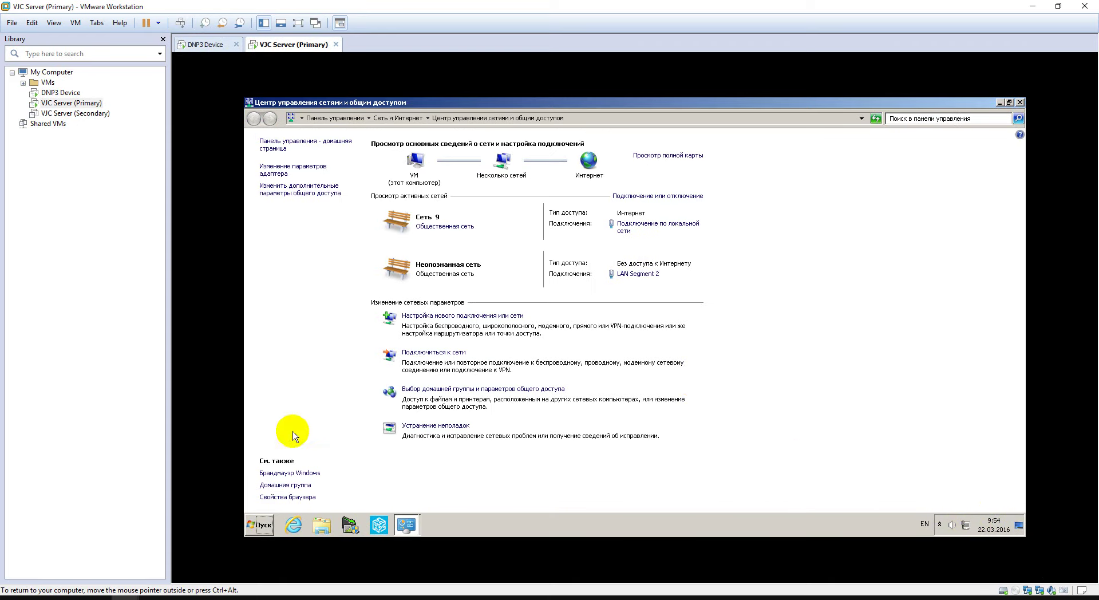
click(289, 472)
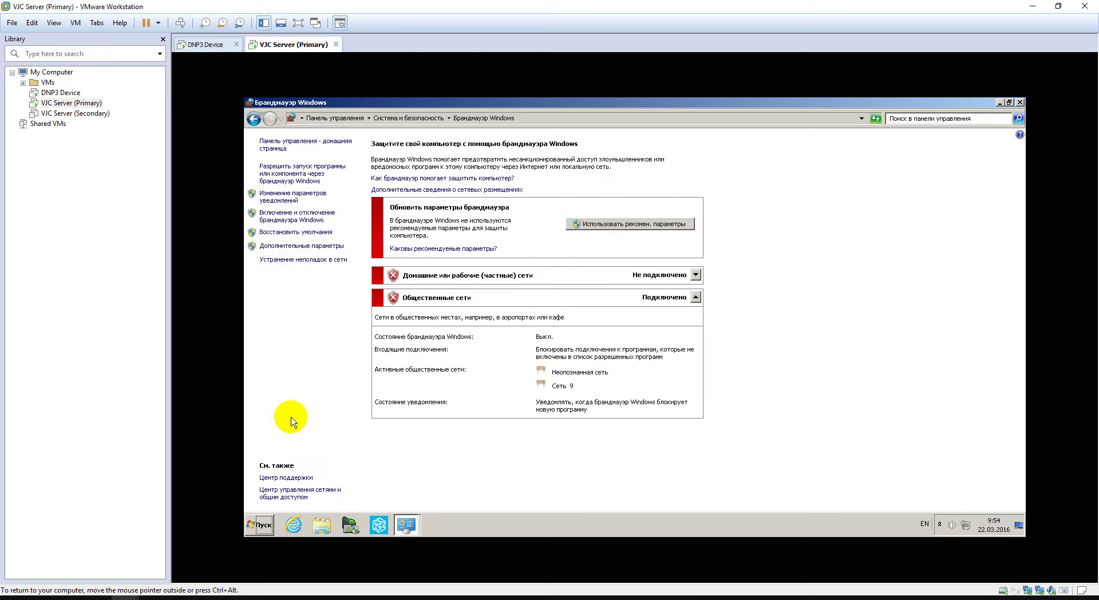
click(278, 195)
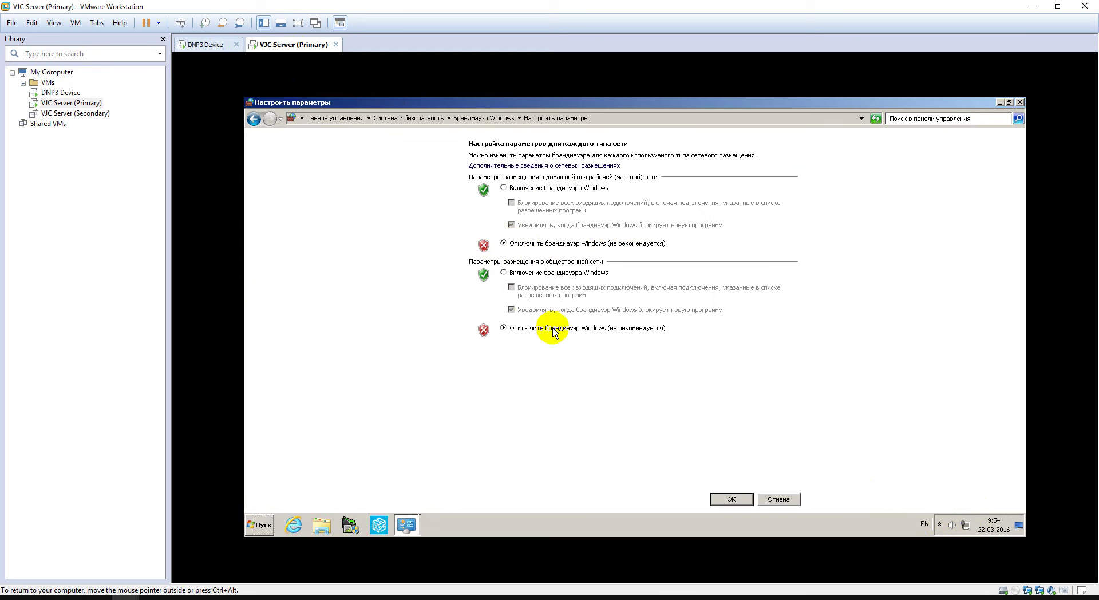
click(726, 498)
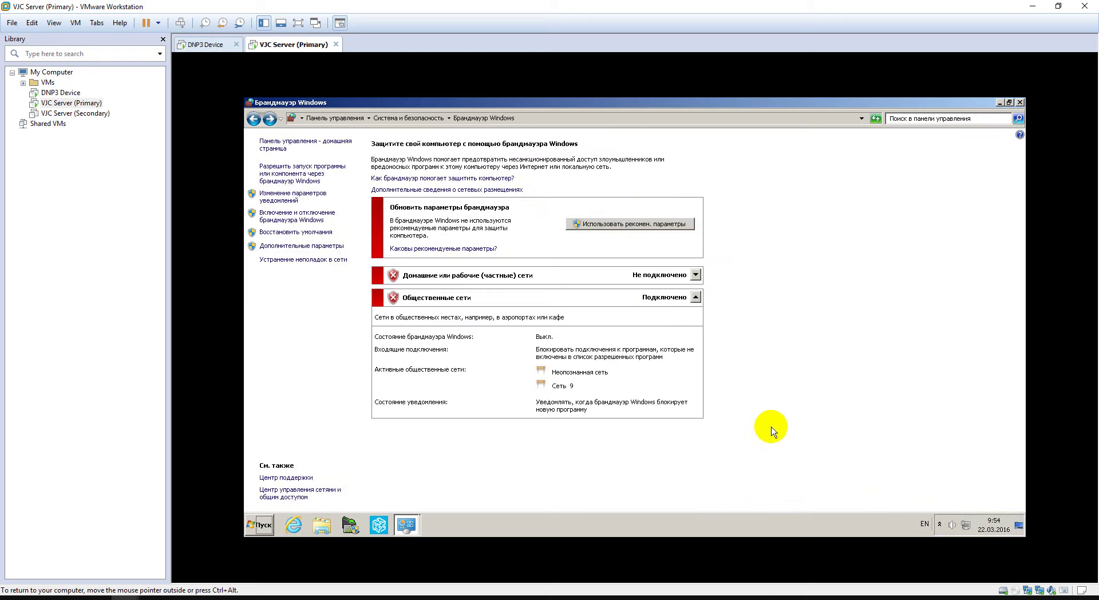
click(1020, 102)
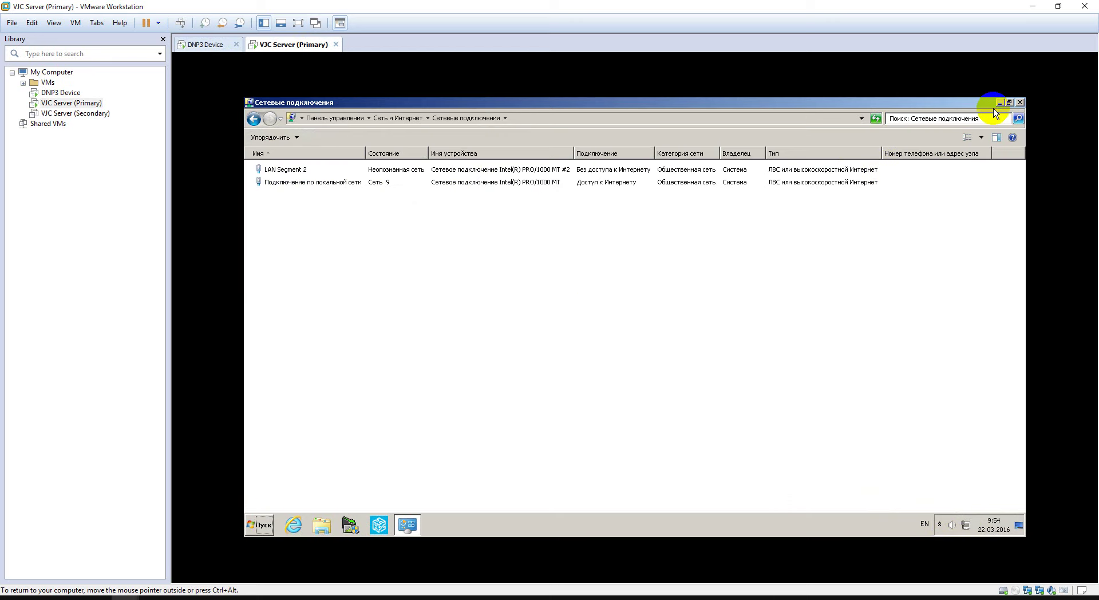
click(1020, 103)
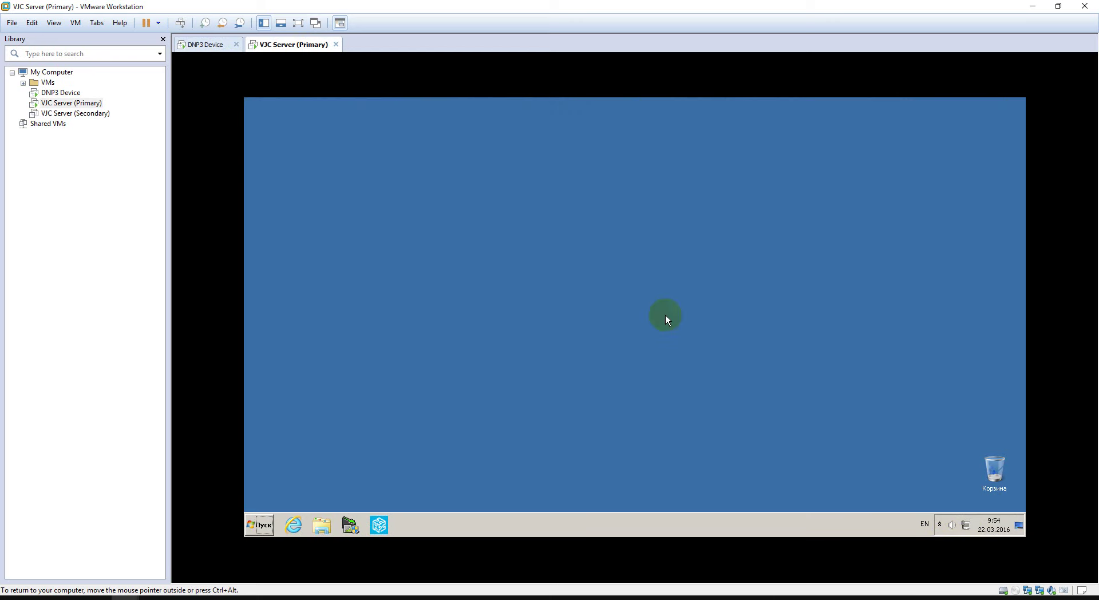
- Open a command prompt on the VJC Server (Primary) machine and move its window near the desktop's upper-left corner
click(264, 528)
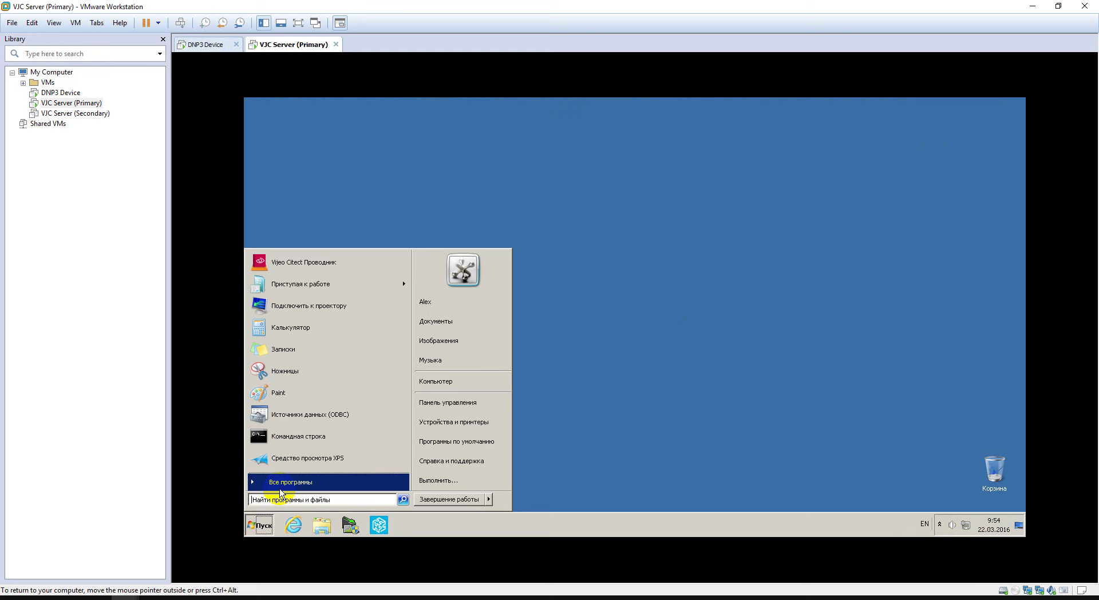
text(cmd)
key(Return)
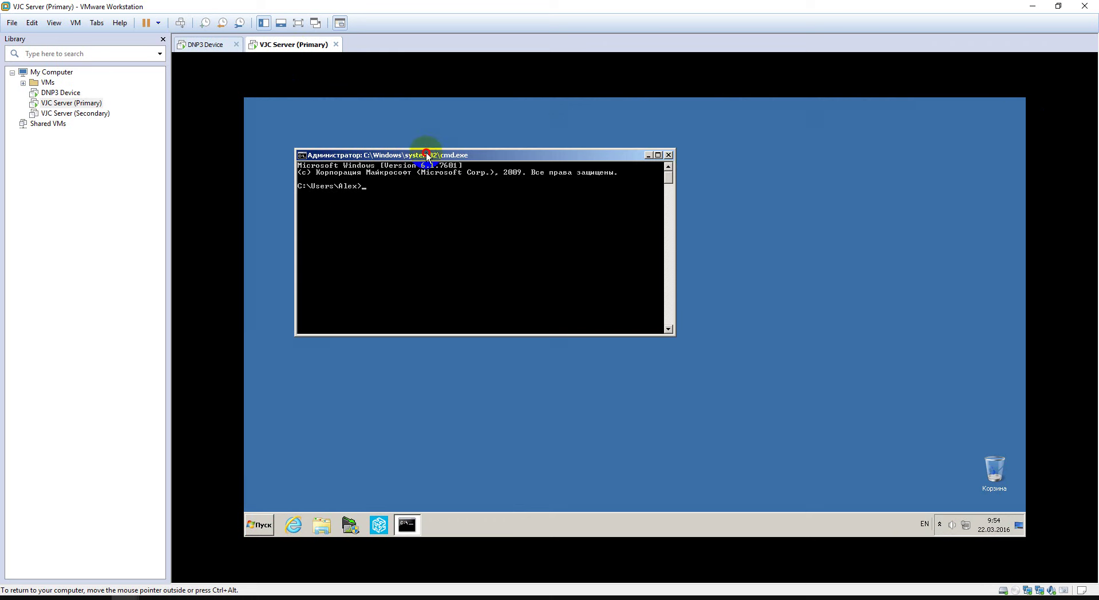
drag(426, 153, 389, 116)
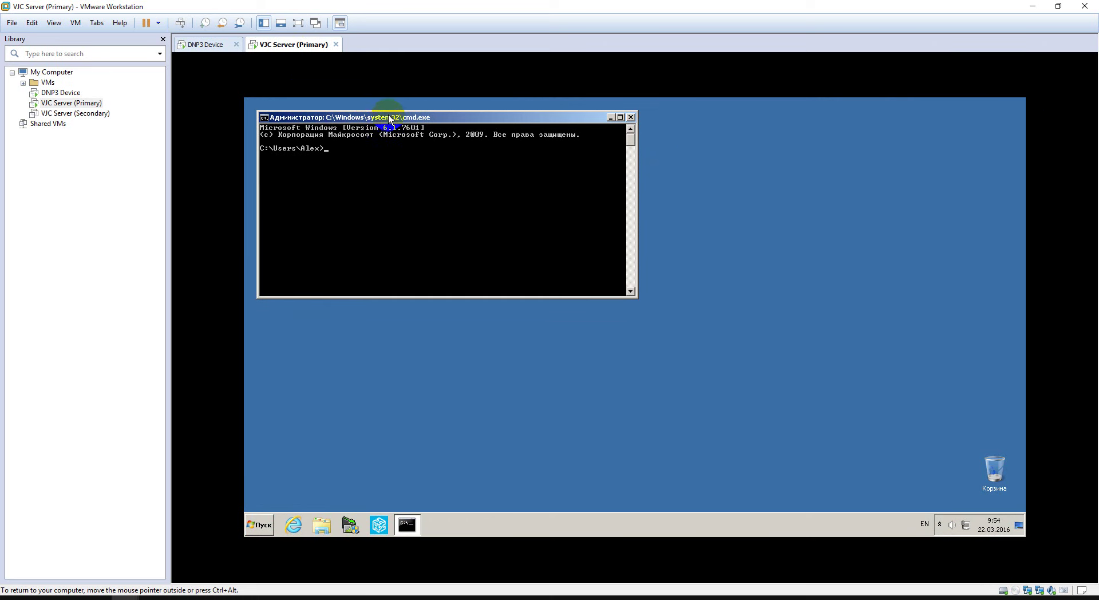
- Open the VJC Server (Secondary) virtual machine from the library and power it on
click(201, 46)
click(280, 44)
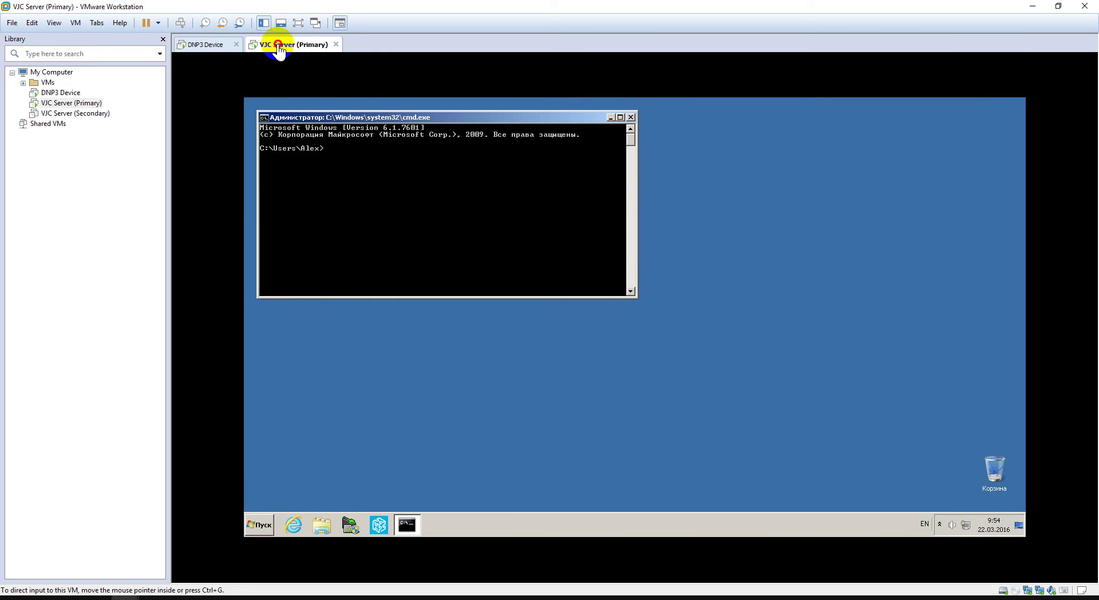
click(85, 114)
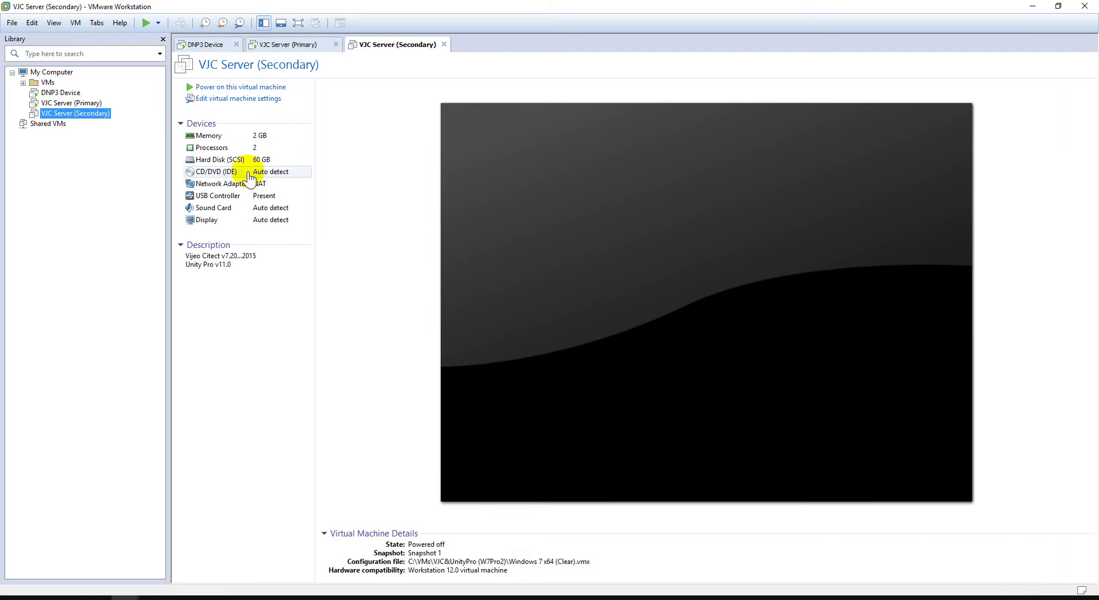
click(227, 87)
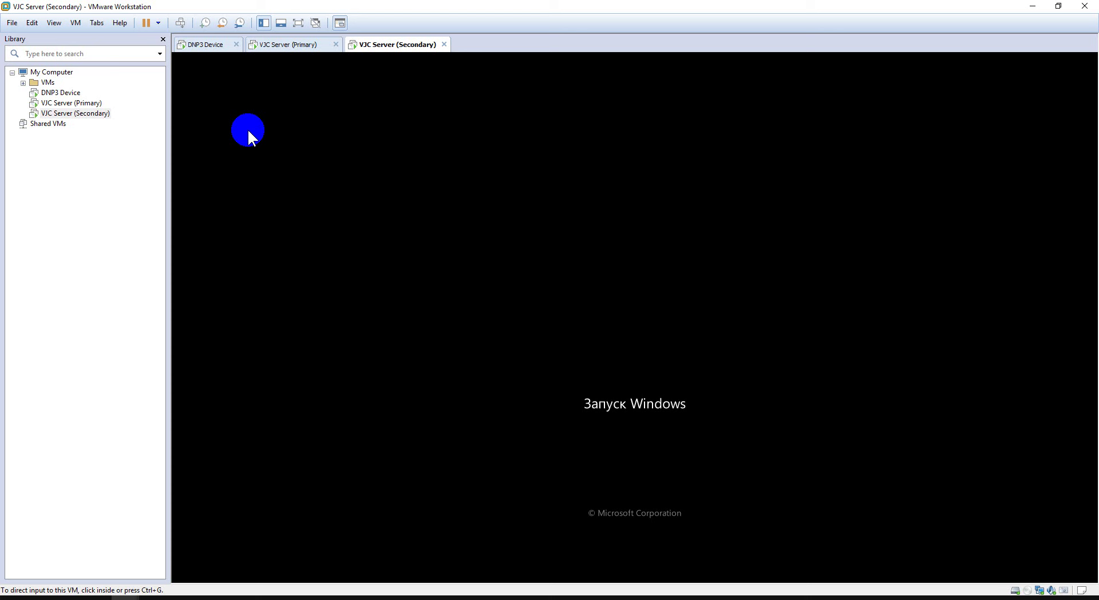
- Start a continuous ping to 192.168.12.2 from a command prompt on the DNP3 Device machine using ping 192.168.12.2 -t
click(213, 47)
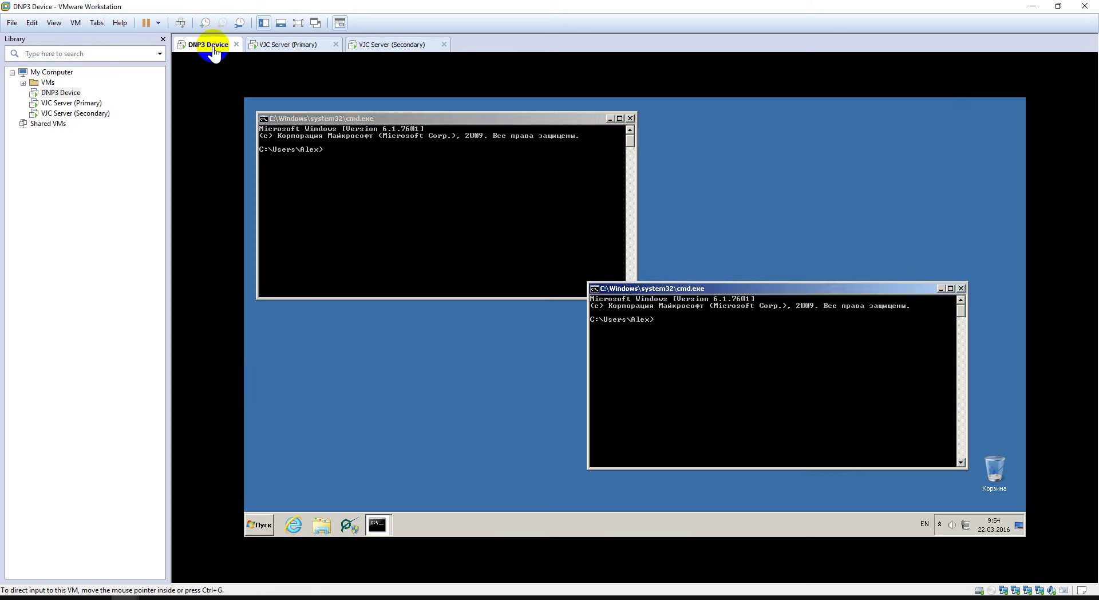
click(355, 166)
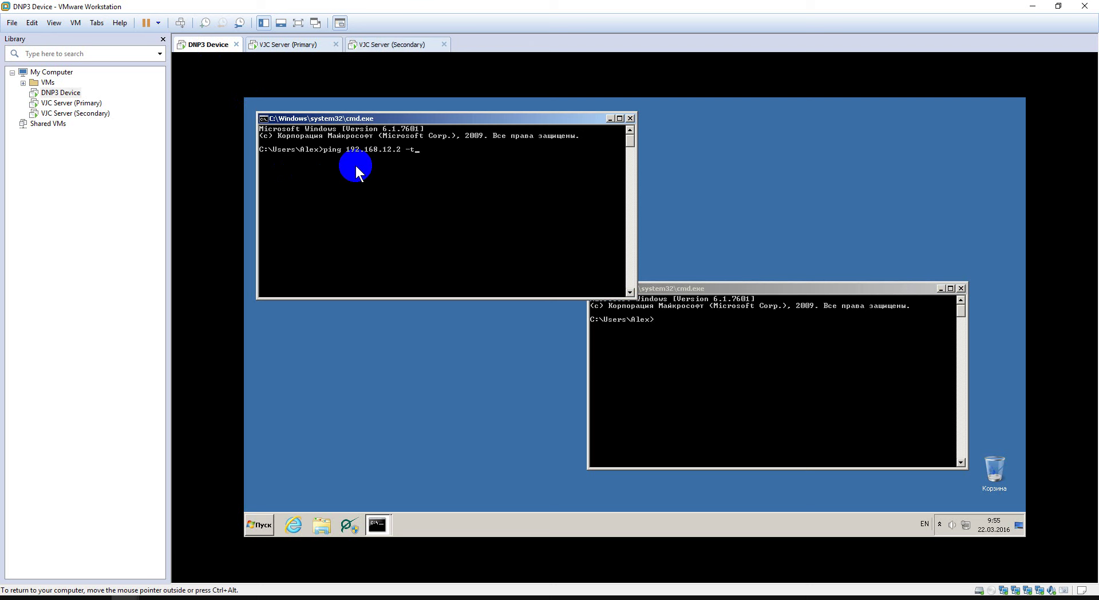
key(Return)
- Run ping 192.168.12.1 -t on the VJC Server (Primary) machine and check the replies on both machines
click(292, 44)
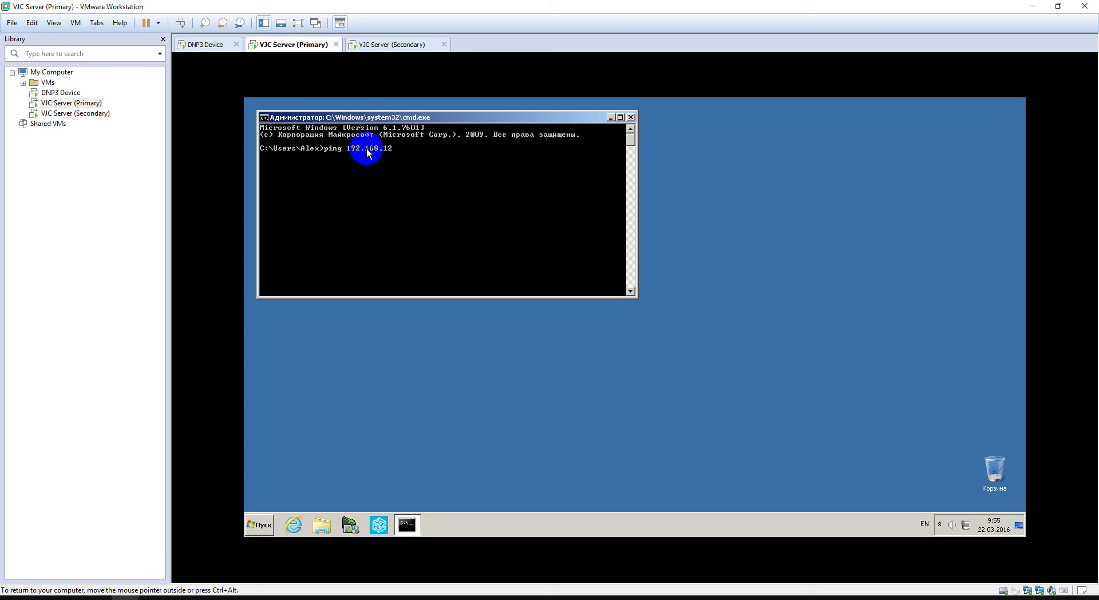
text(-t)
key(Return)
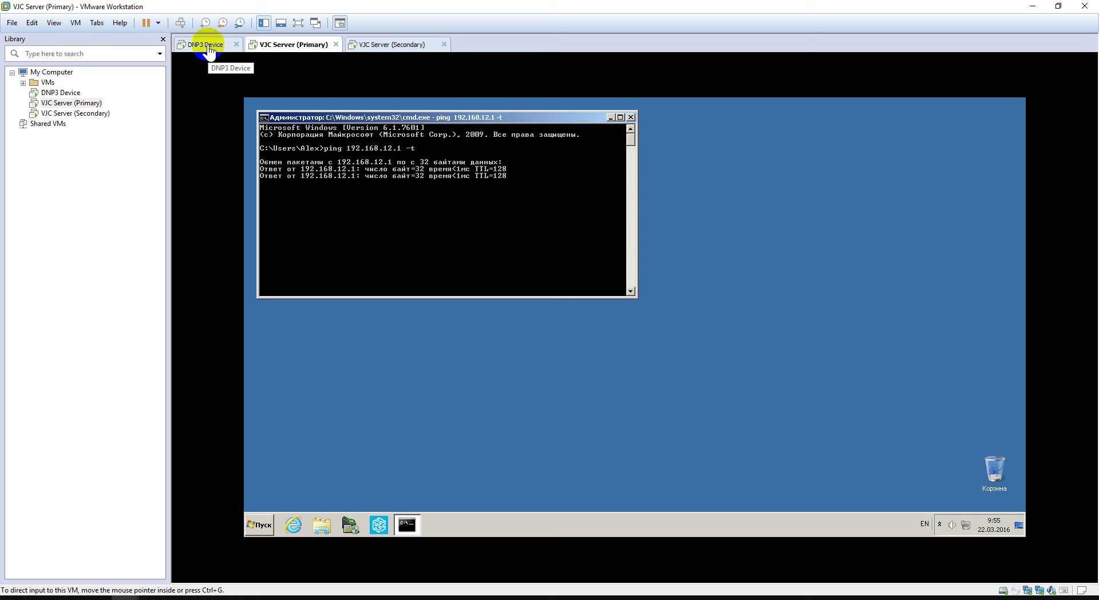
click(208, 46)
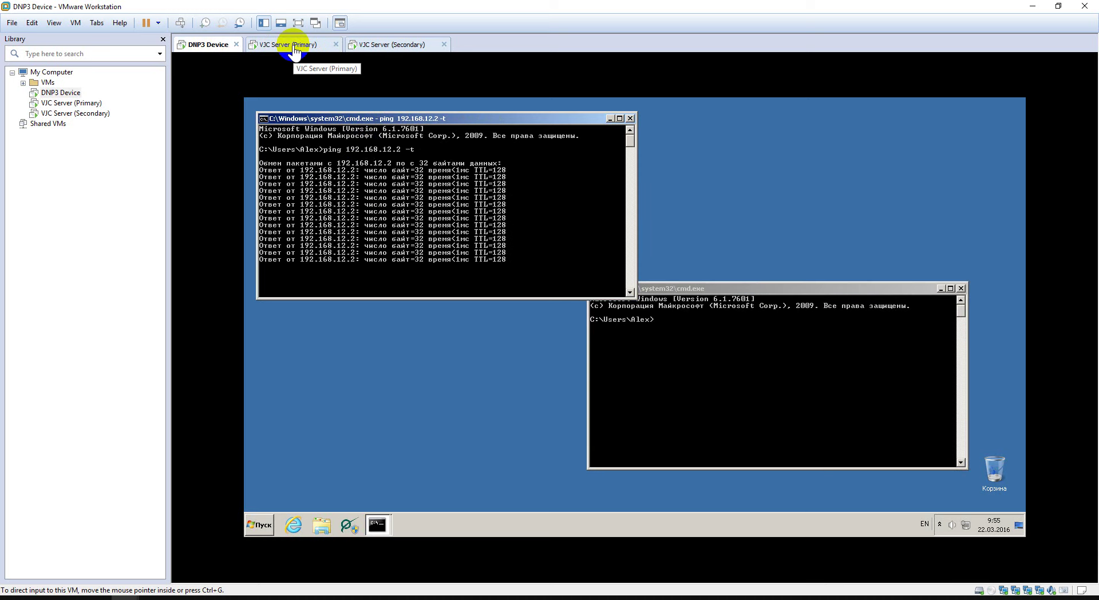
click(294, 50)
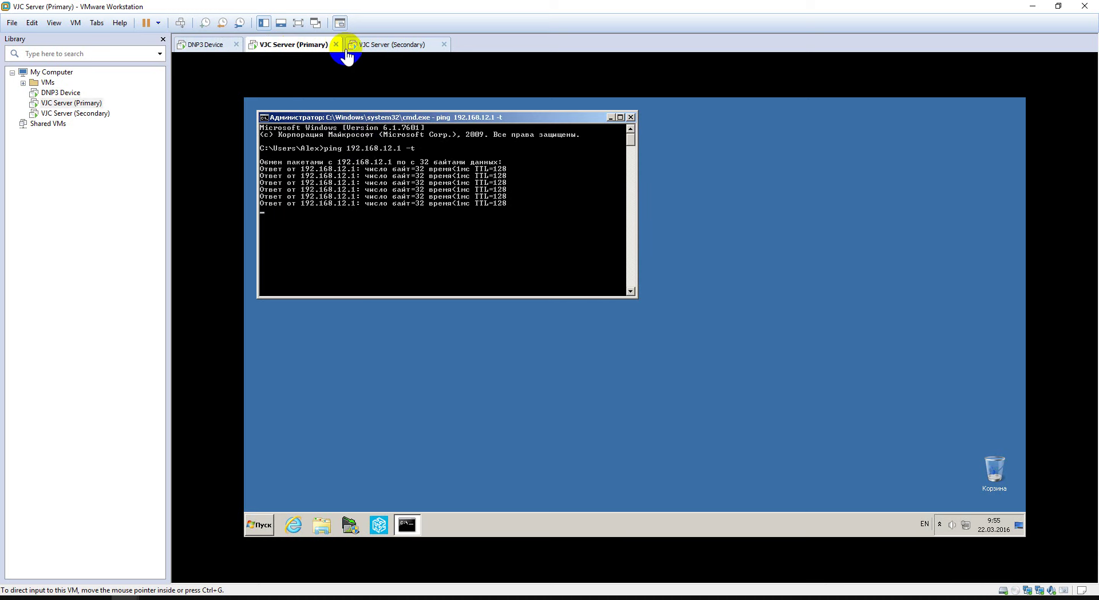
- Open the list of network adapter connections on the VJC Server (Secondary) machine
click(384, 50)
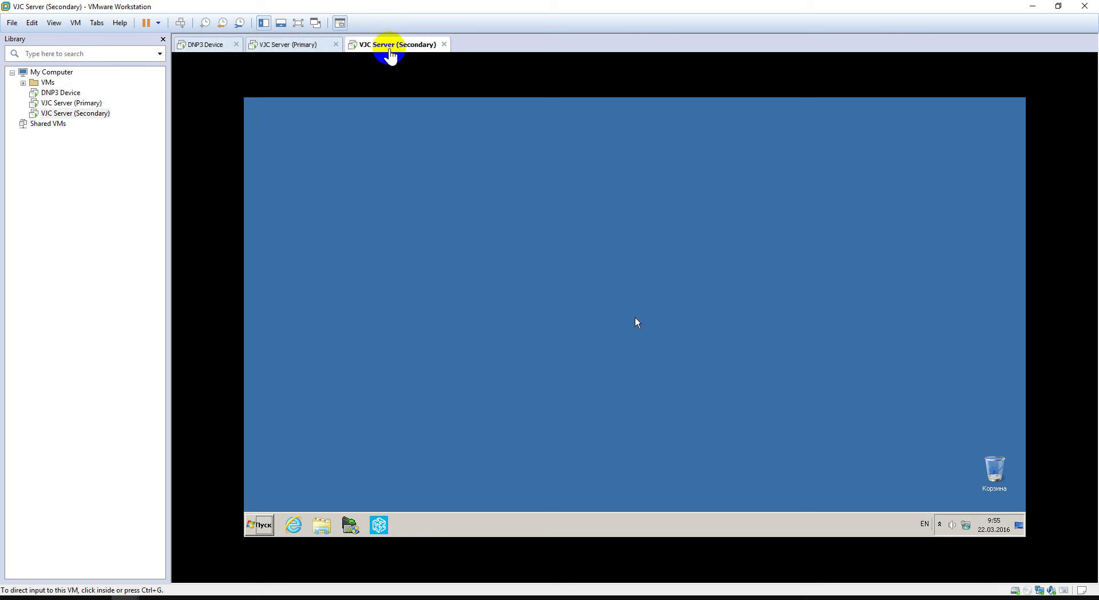
click(927, 475)
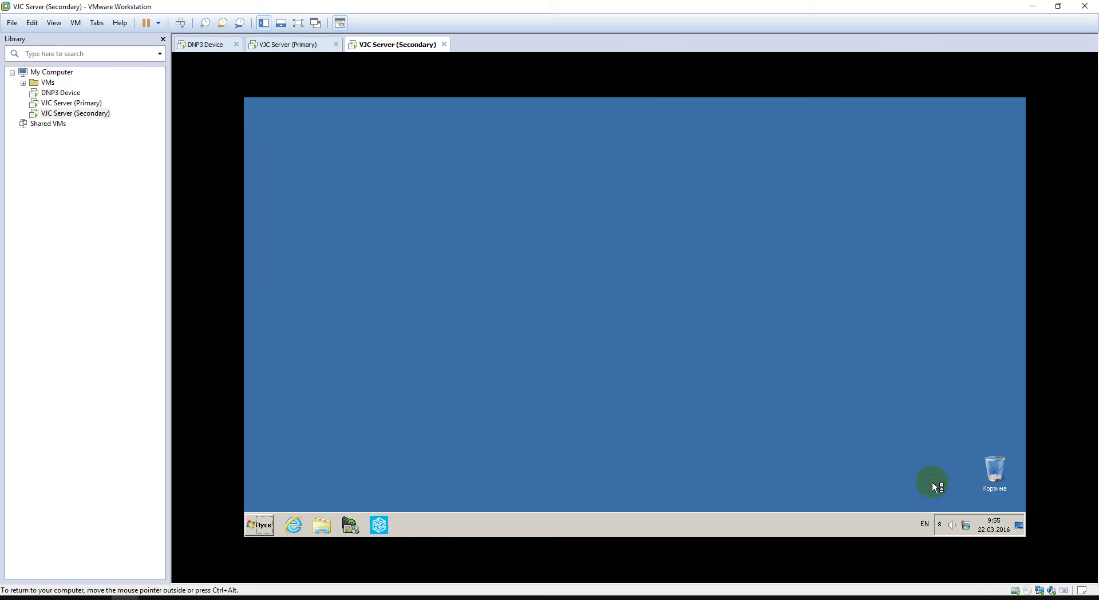
right_click(968, 525)
click(965, 520)
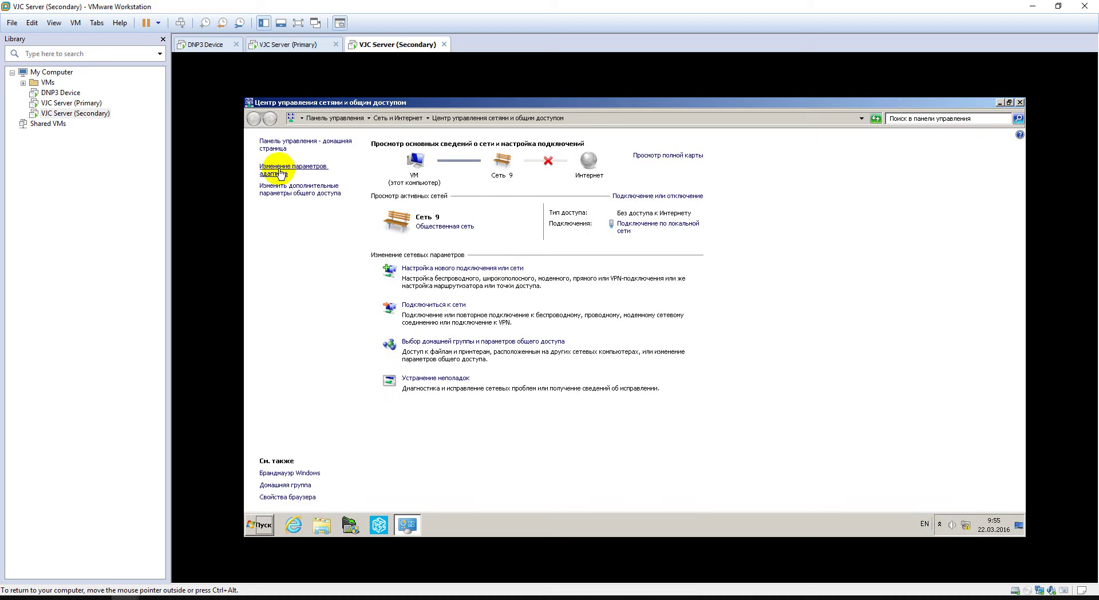
click(281, 174)
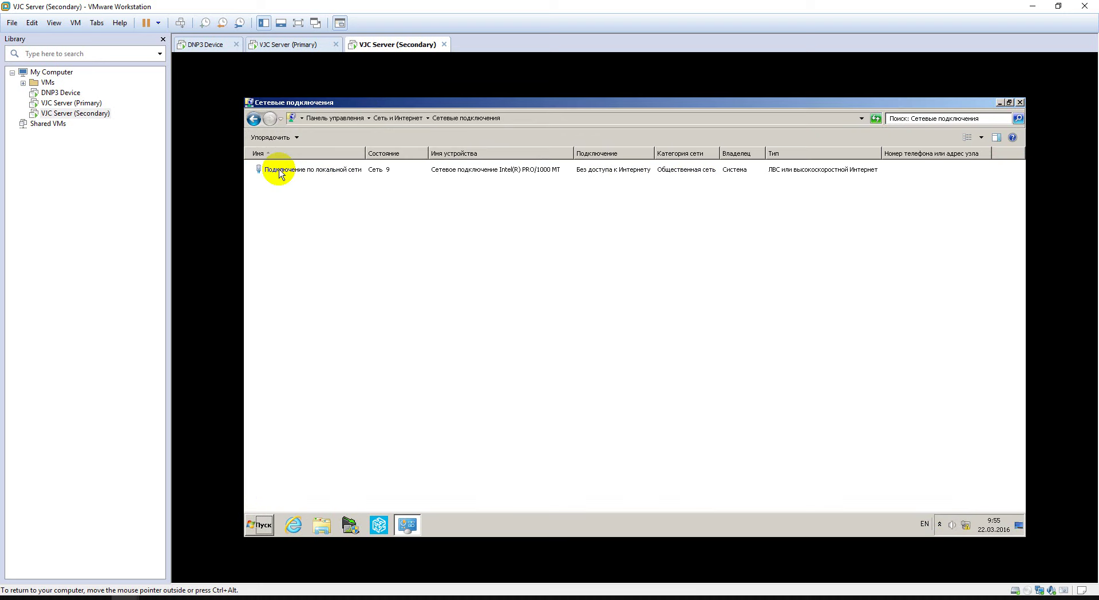
- Add a second network adapter to the VJC Server (Secondary) virtual machine's hardware
click(76, 23)
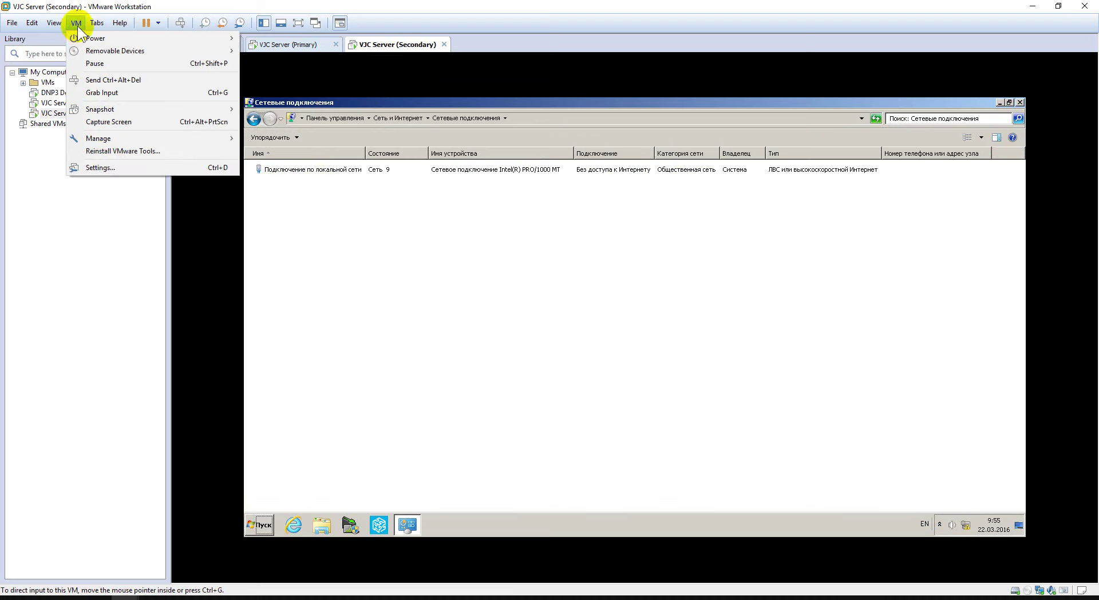
click(103, 167)
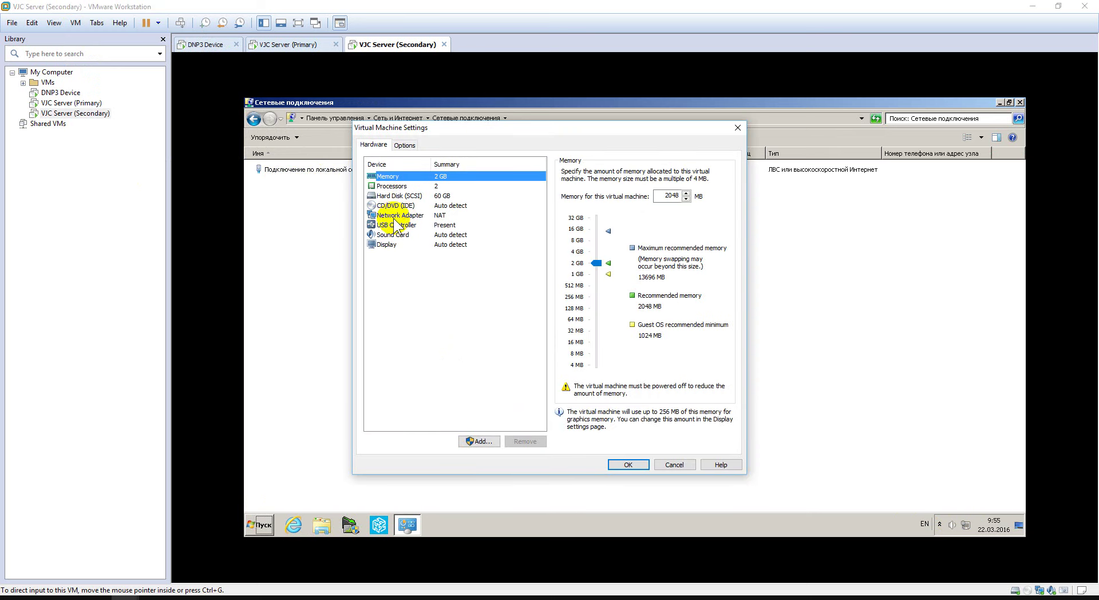
click(395, 216)
click(481, 442)
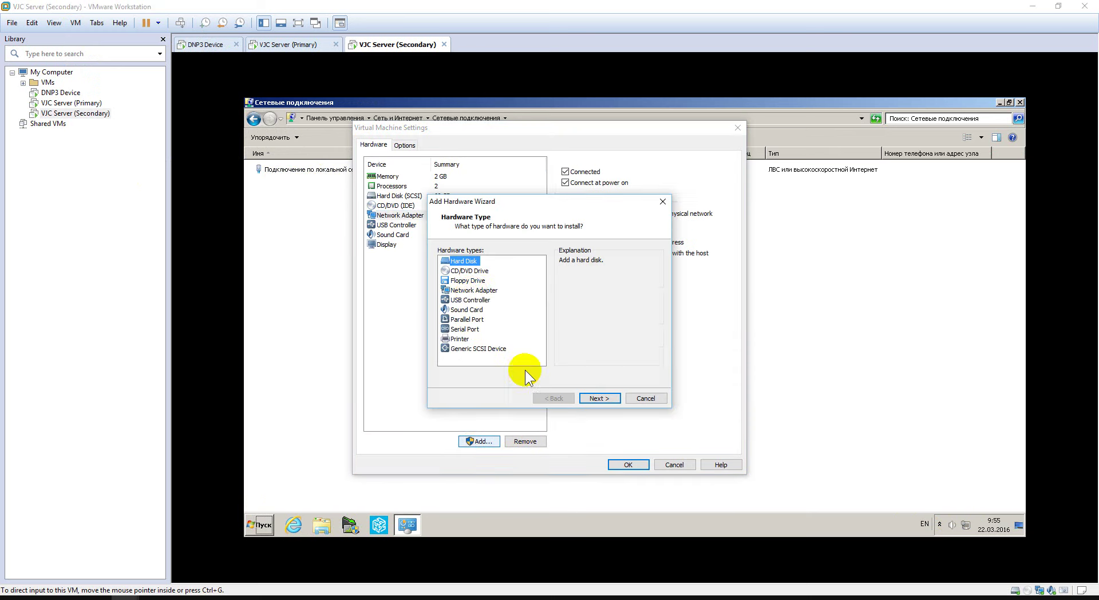
click(473, 292)
click(598, 400)
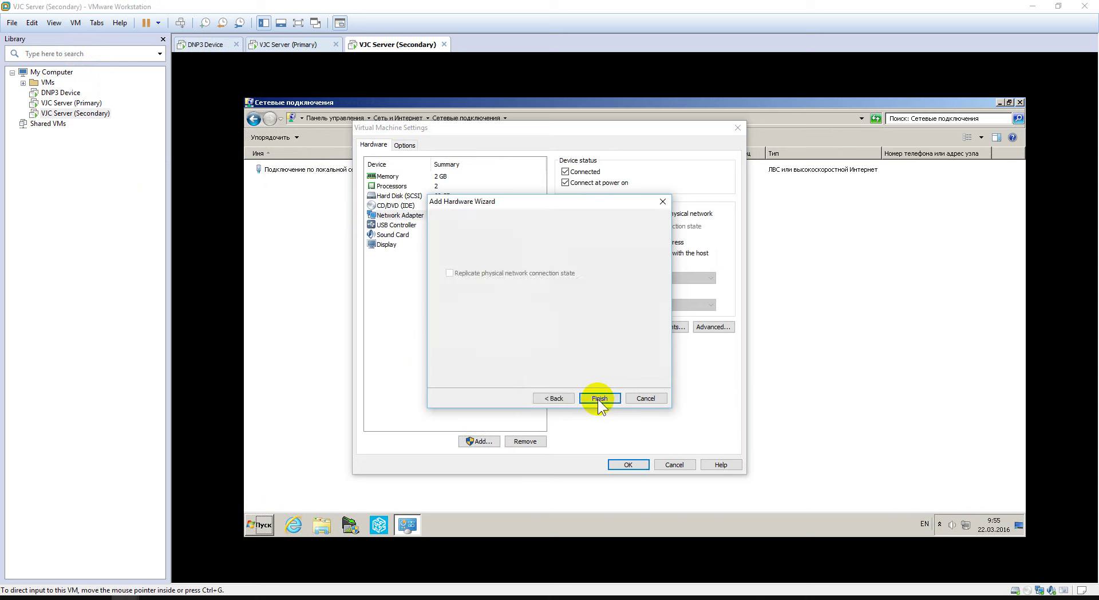
click(597, 400)
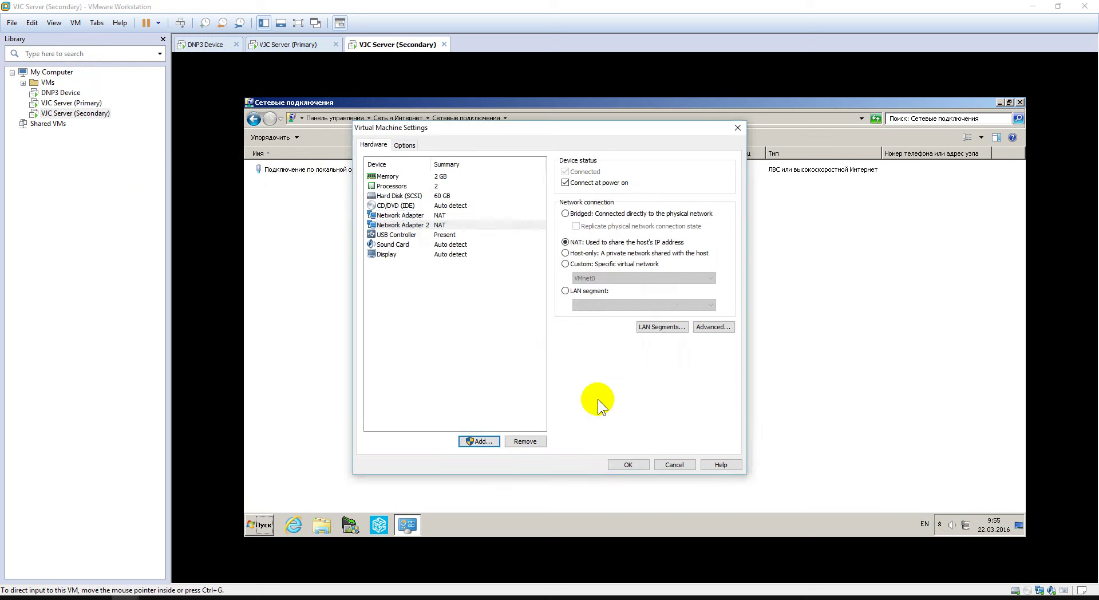
- Assign Network Adapter 2 to the LAN Segment 2 (Secondary) segment and apply the virtual machine settings
click(565, 291)
click(601, 305)
click(606, 320)
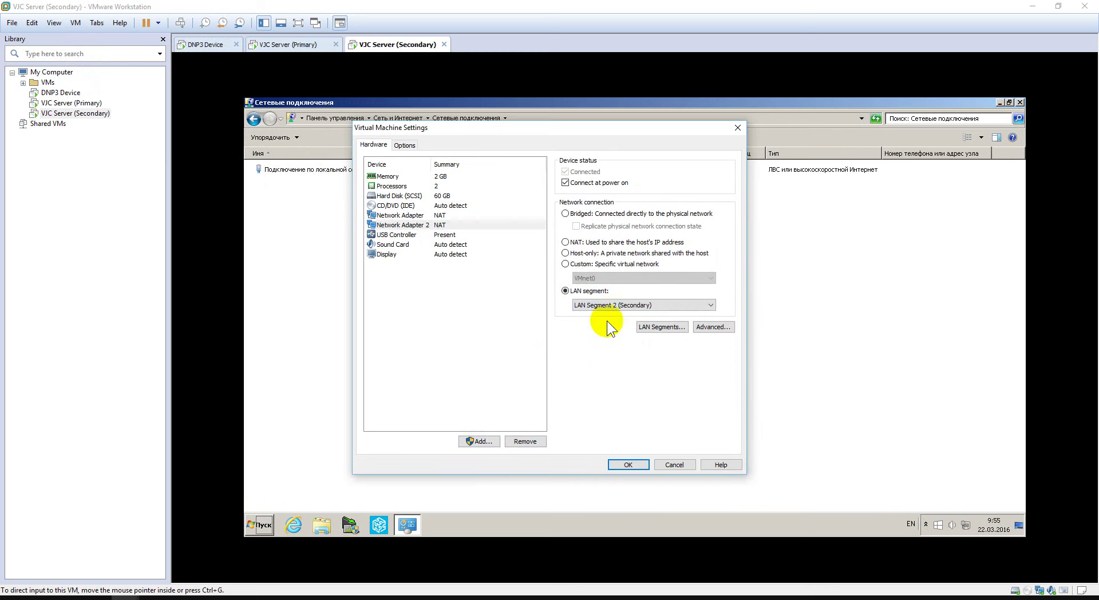
click(626, 462)
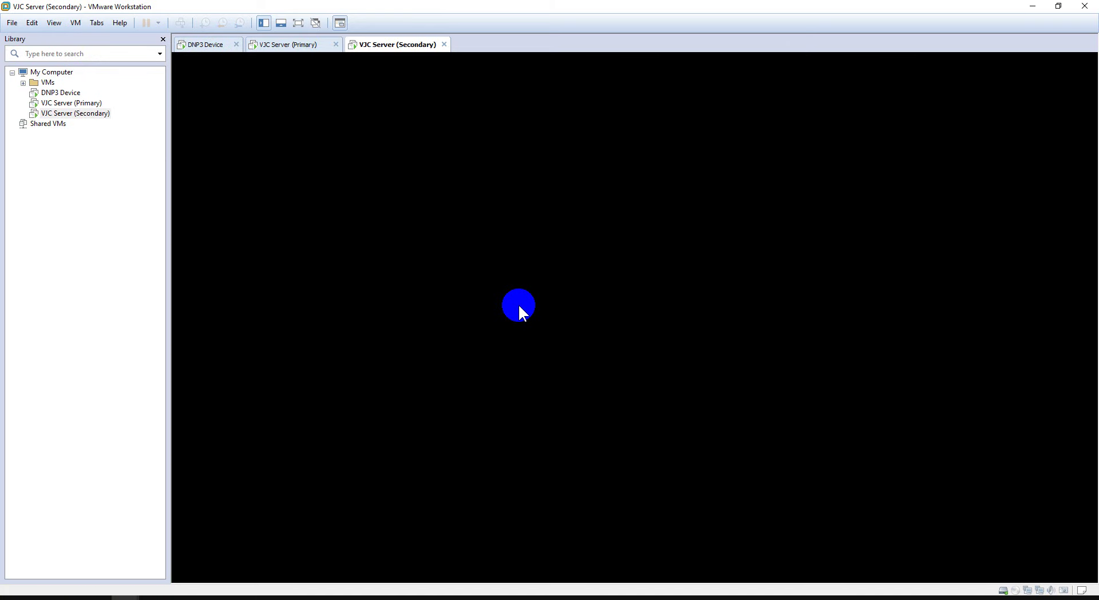
click(519, 304)
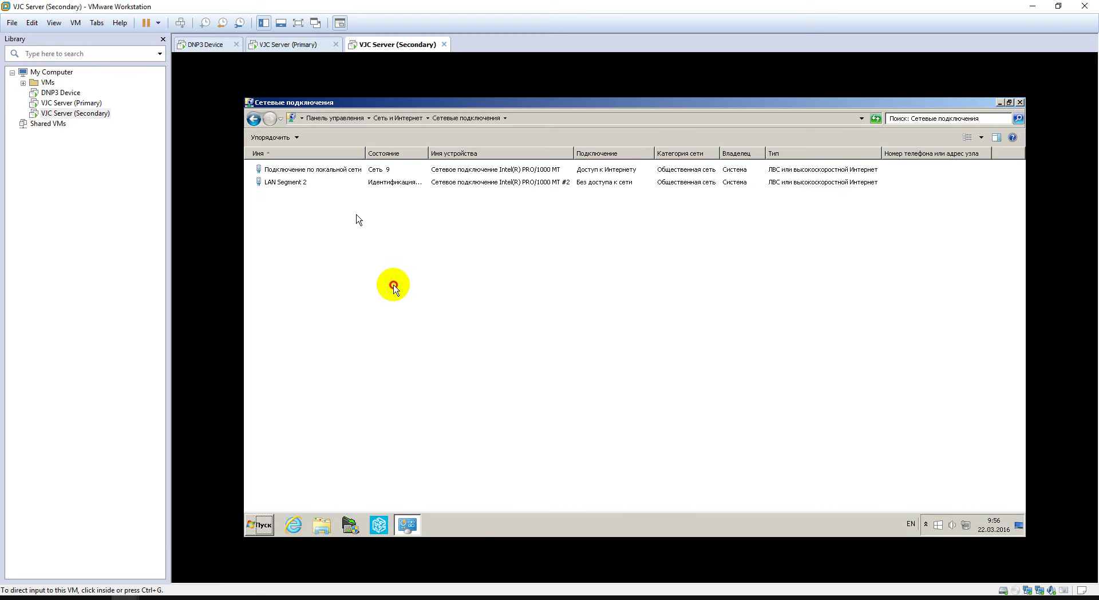
- Set the LAN Segment 2 connection's IPv4 address to 192.168.13.2, fill in the subnet mask, and close the network connections
double_click(289, 170)
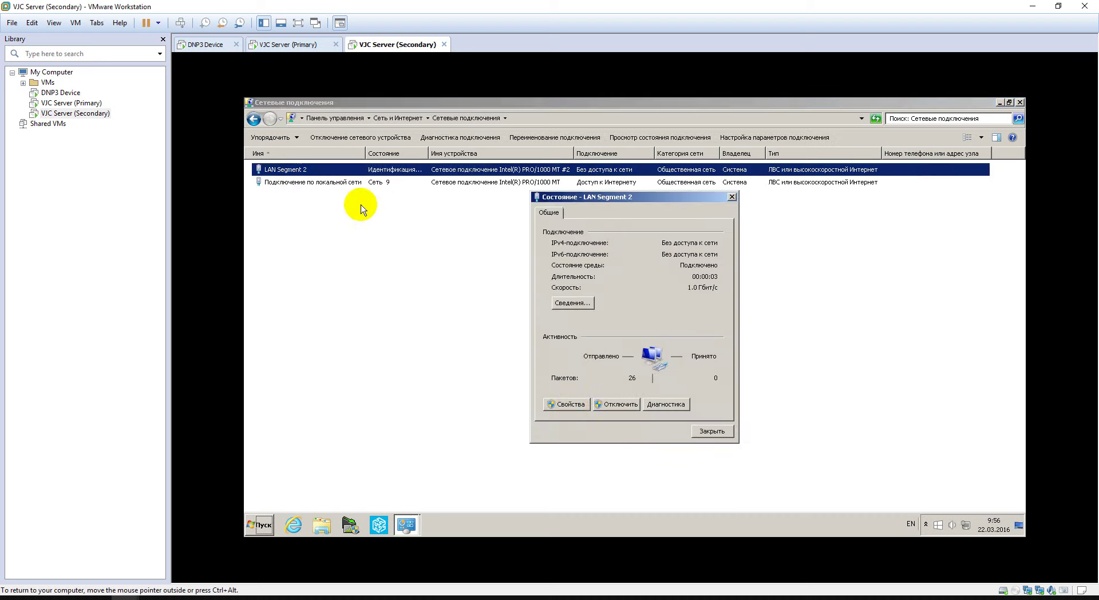
click(567, 404)
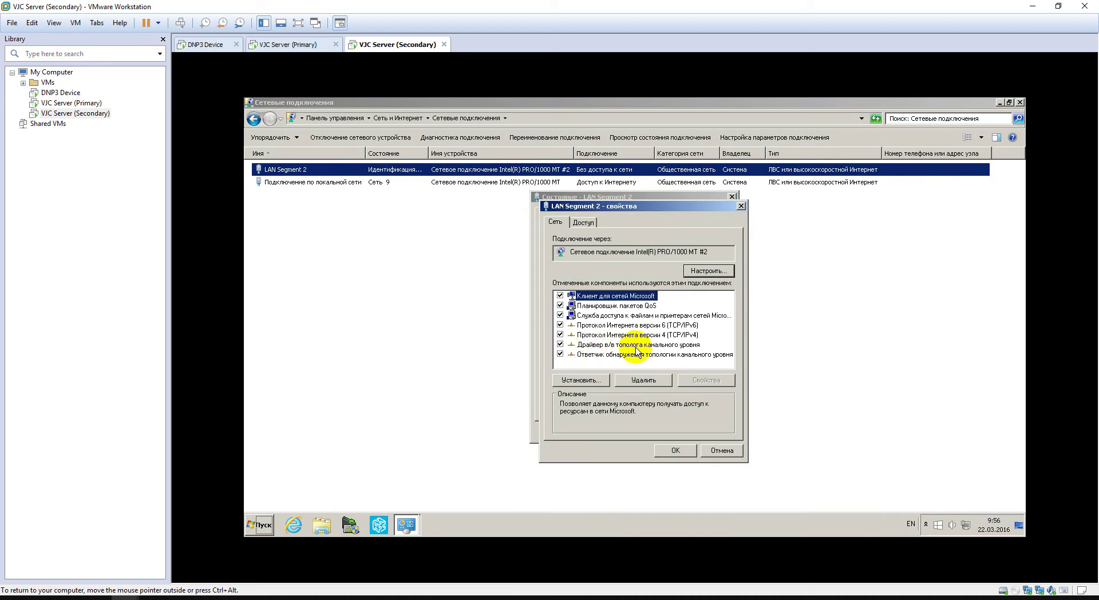
double_click(634, 330)
click(632, 325)
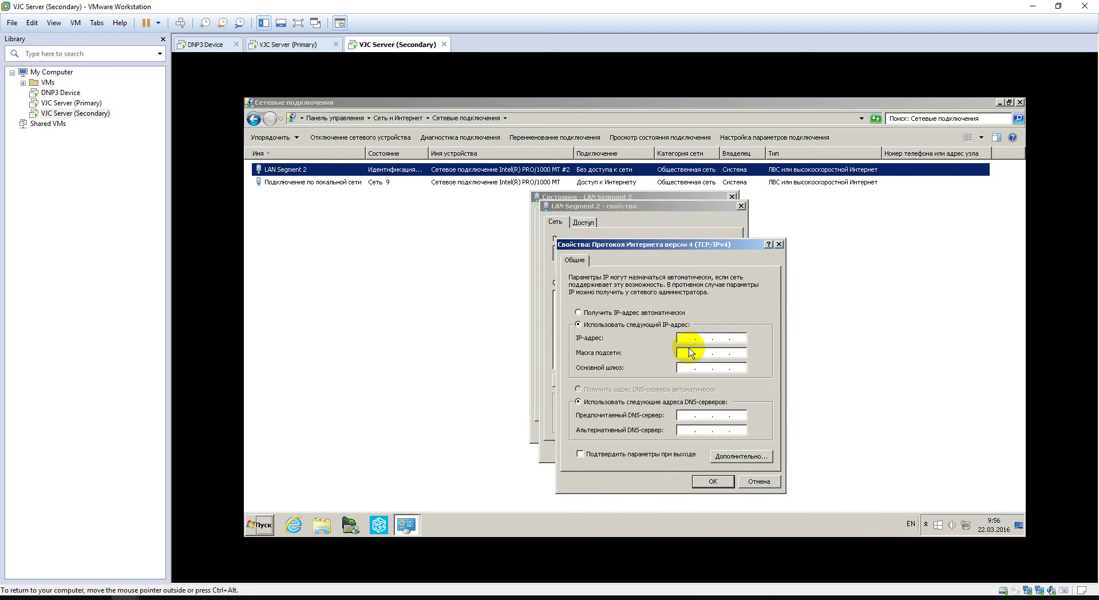
click(691, 338)
text(192.168.13.2)
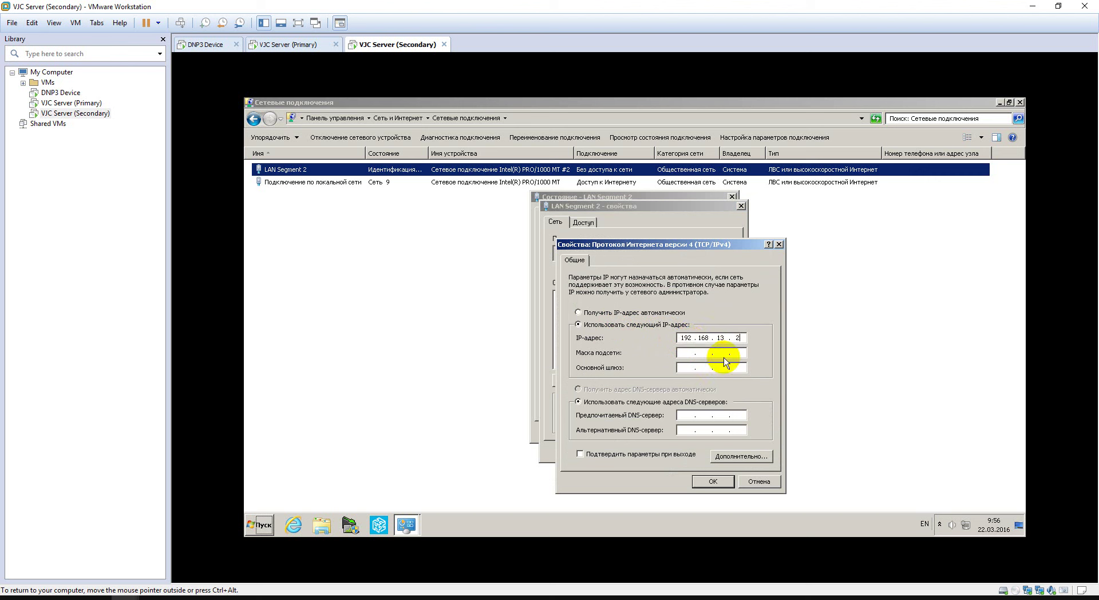
click(715, 353)
click(713, 481)
click(676, 450)
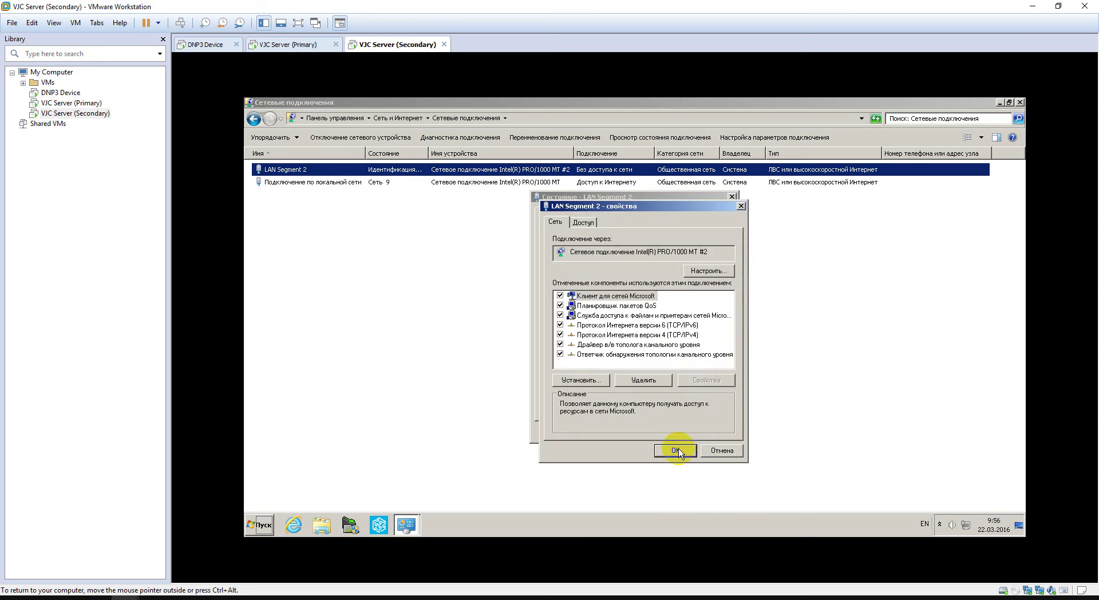
click(708, 434)
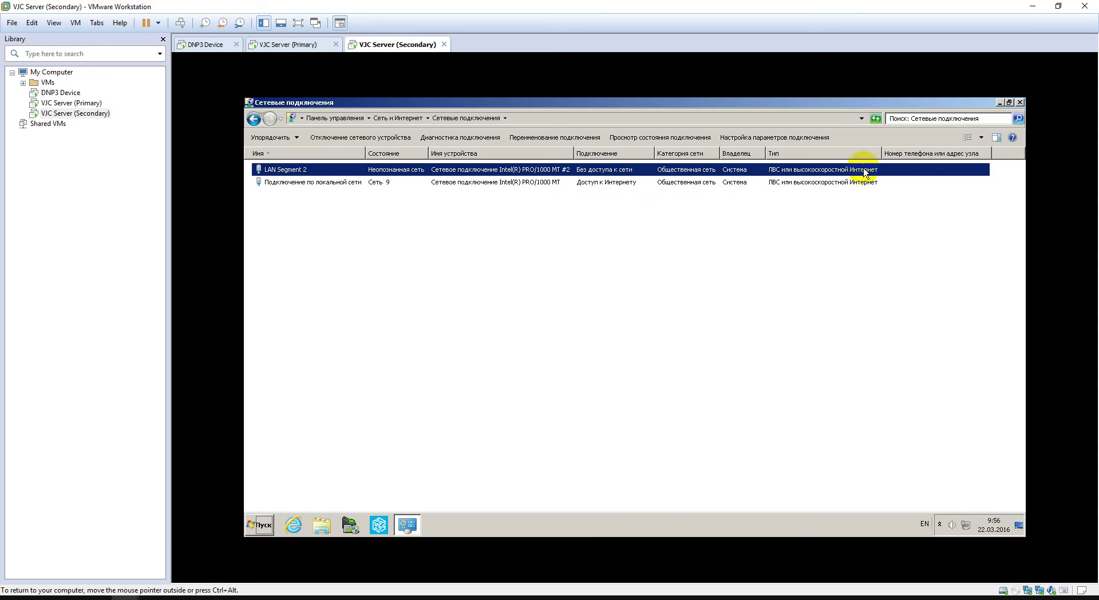
click(1020, 103)
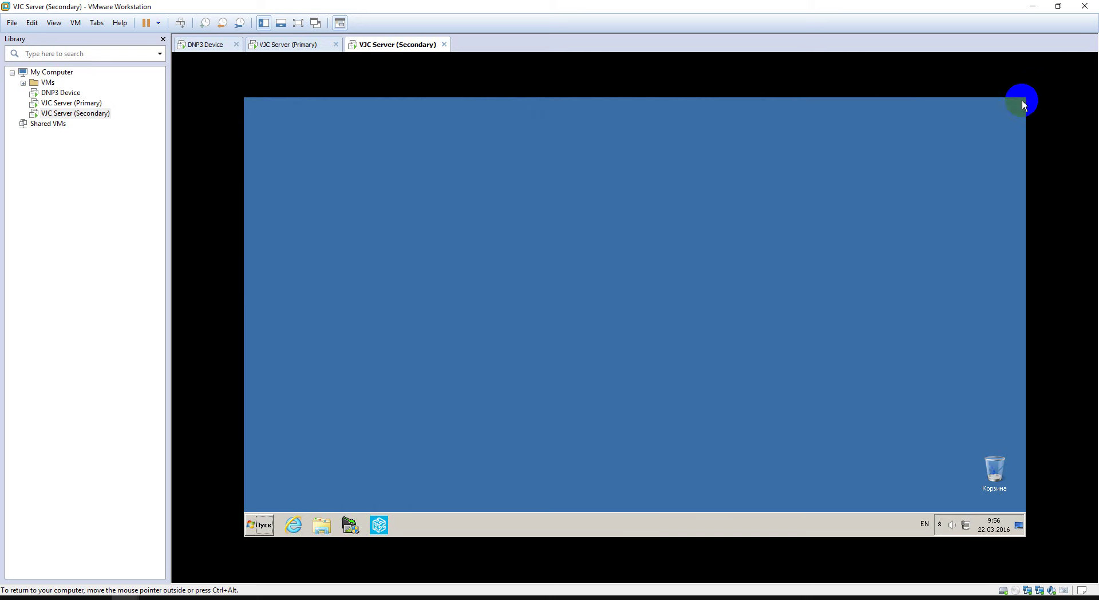
- Open a command prompt on the VJC Server (Secondary) machine and enter ping 192.168.13.1 -t without running it
click(264, 525)
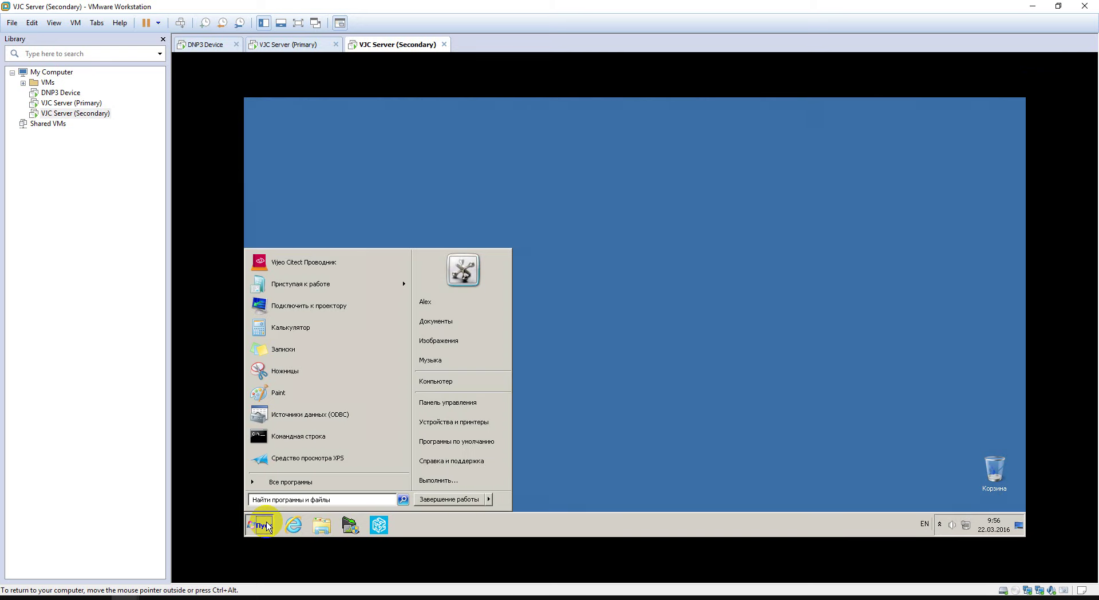
click(287, 435)
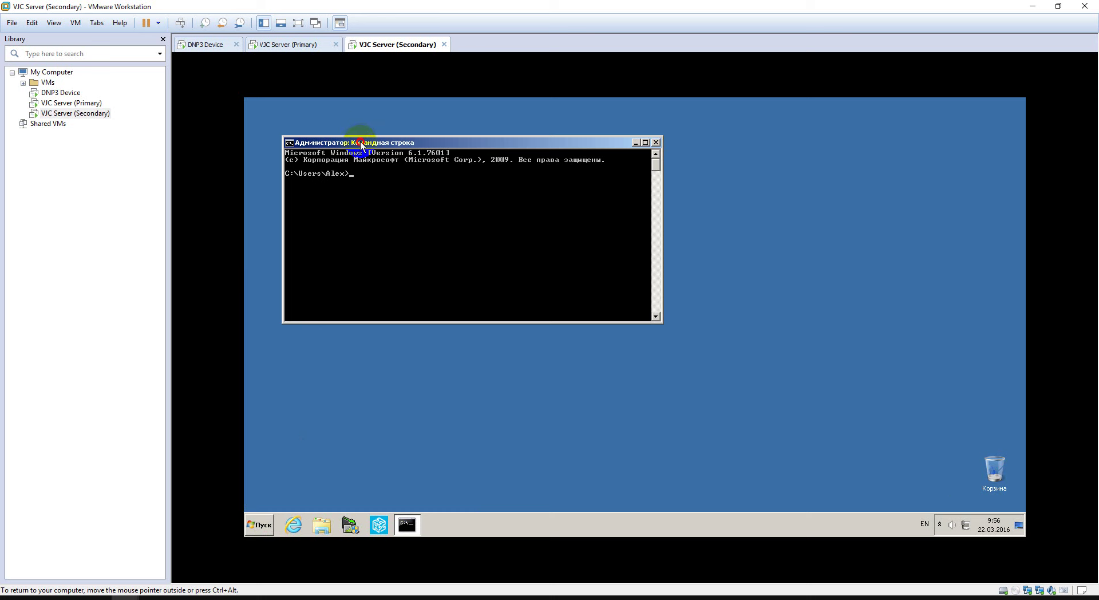
drag(359, 142, 334, 118)
text(pi)
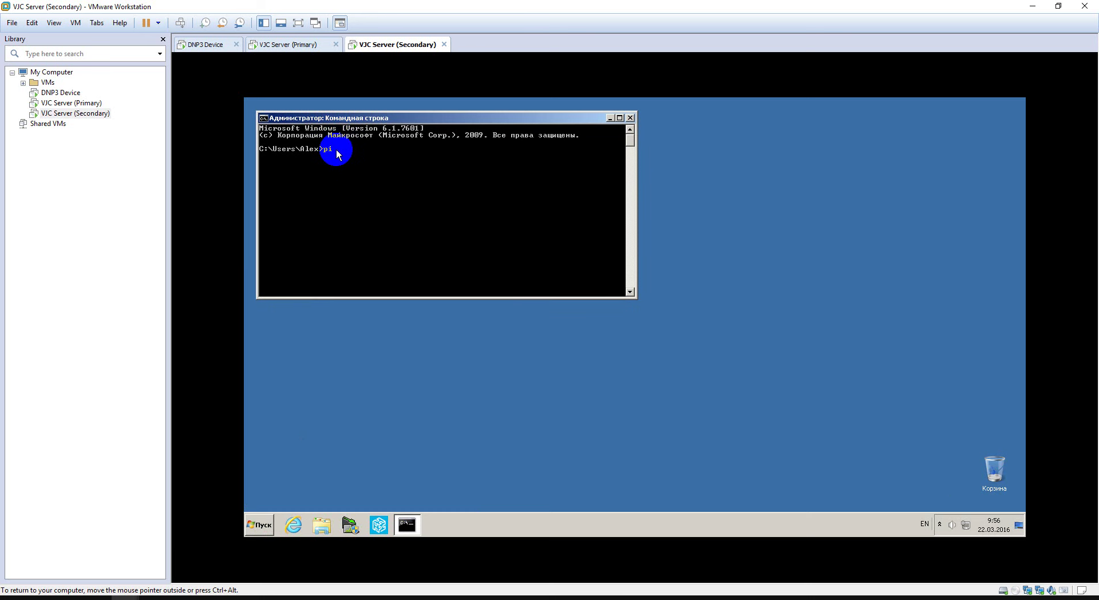
text(ng 192.168.13.1 -t)
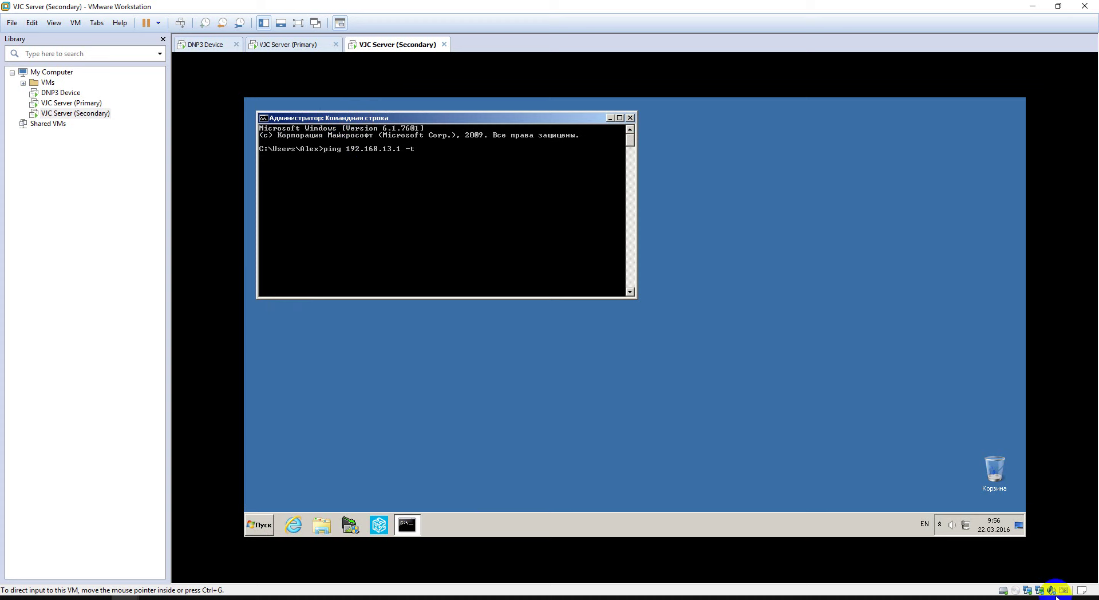
- Check the Windows Firewall on/off settings for private and public networks on the VJC Server (Secondary) machine
right_click(965, 523)
click(964, 519)
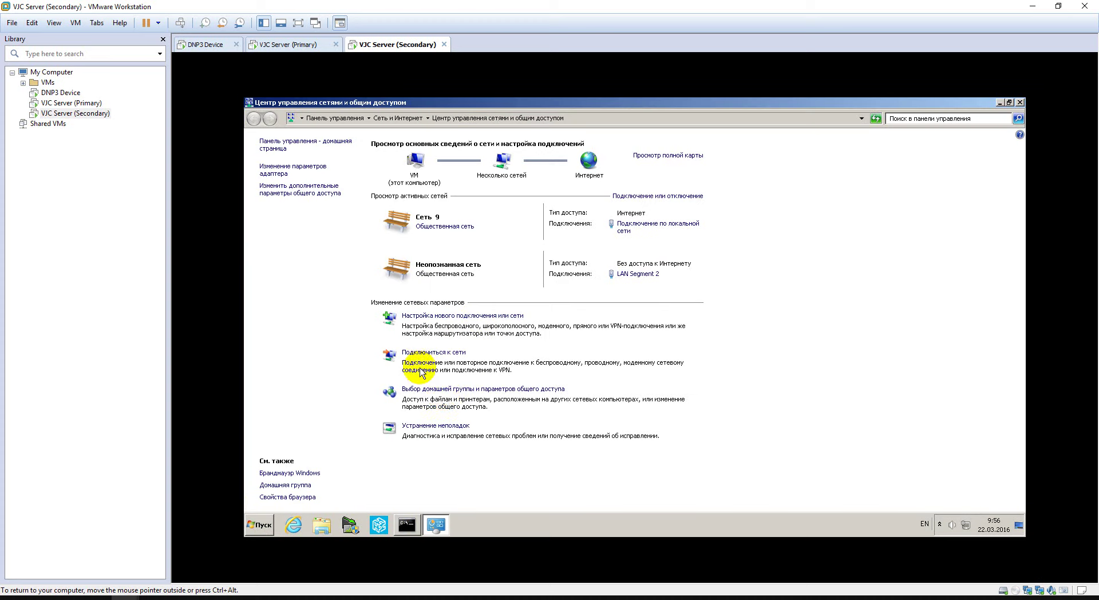
click(289, 472)
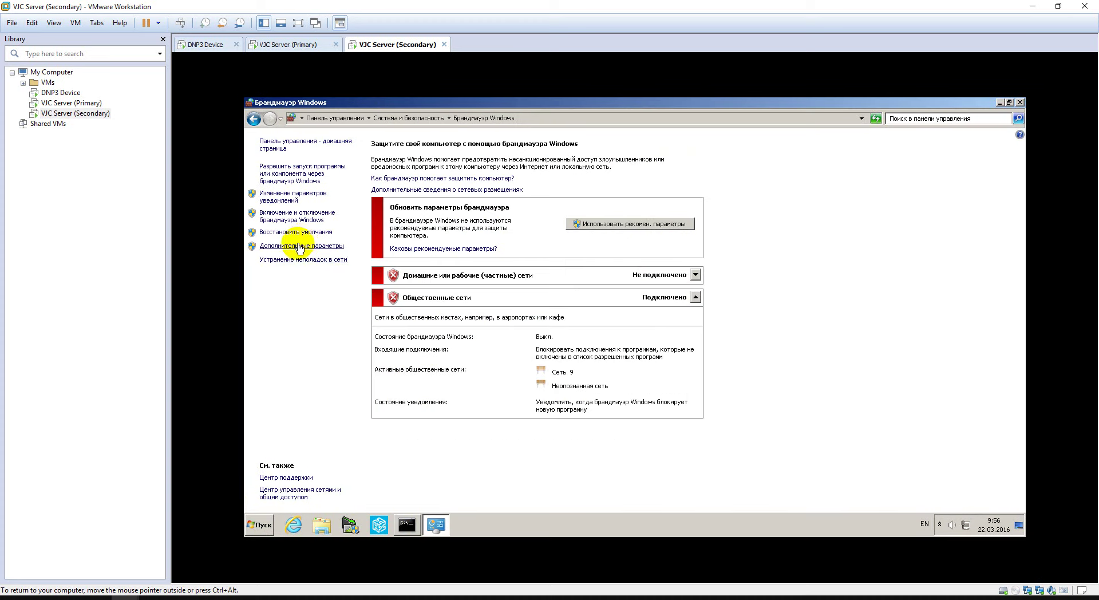
click(288, 197)
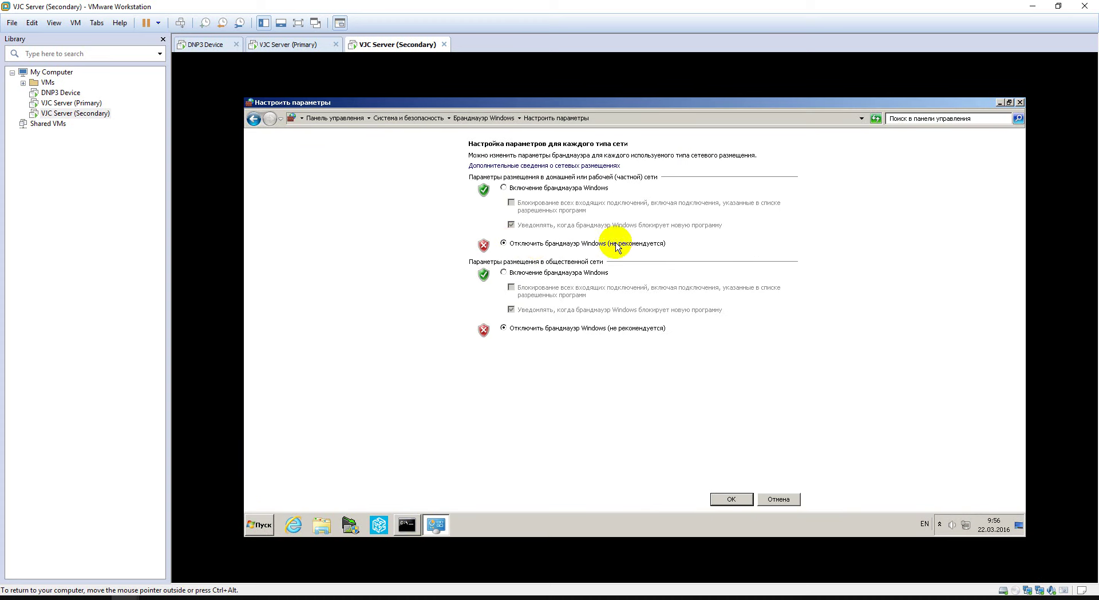
click(731, 498)
click(1020, 103)
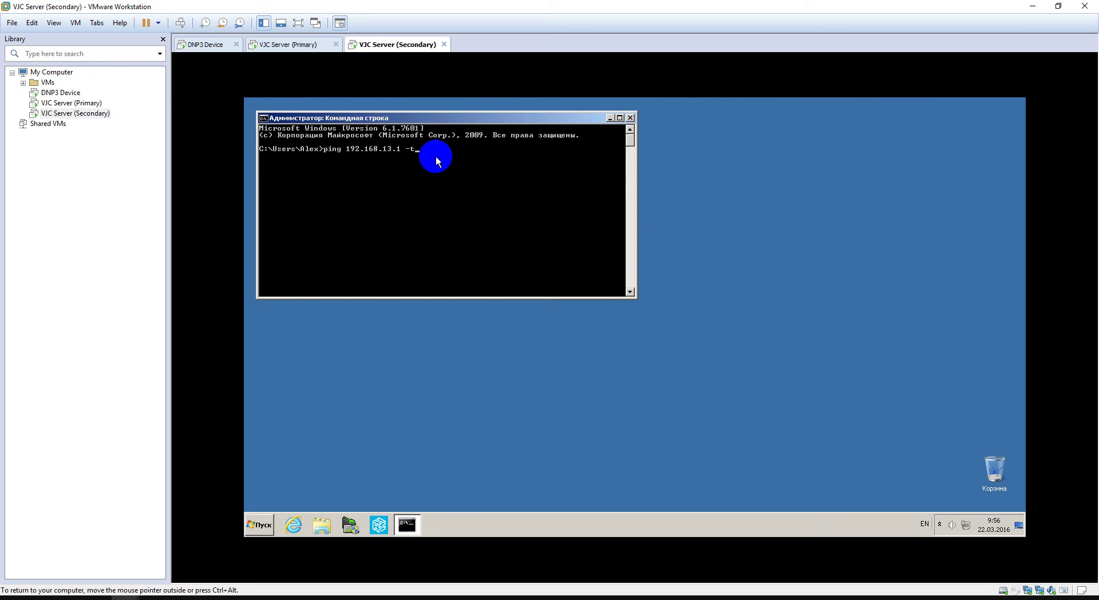
- Run the entered ping on VJC Server (Secondary), and run ping 192.168.13.2 -t in the free command prompt on DNP3 Device
key(Return)
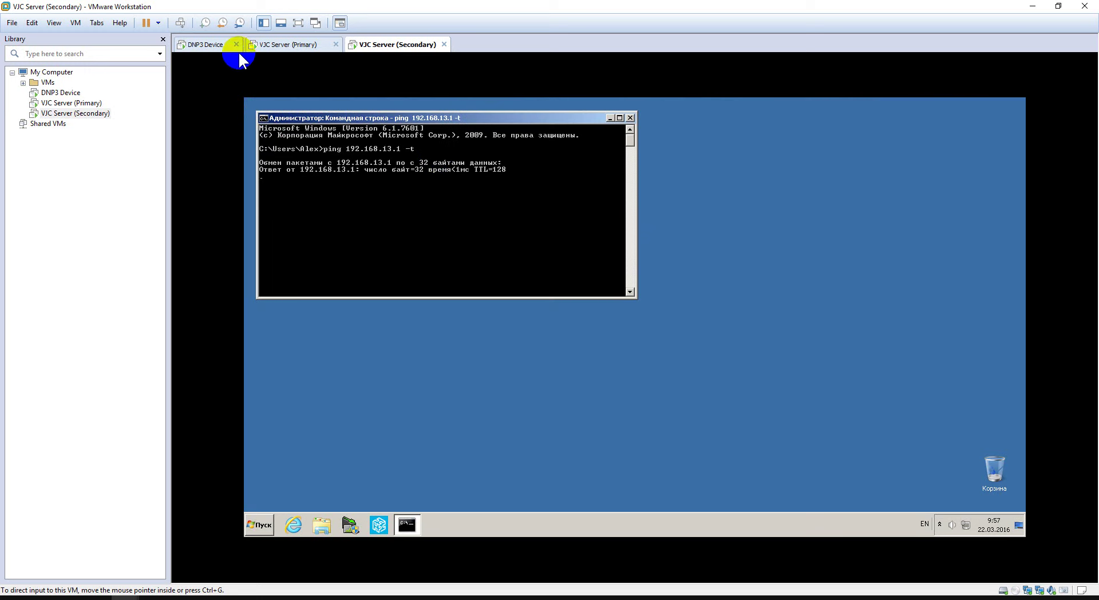
click(209, 45)
click(672, 325)
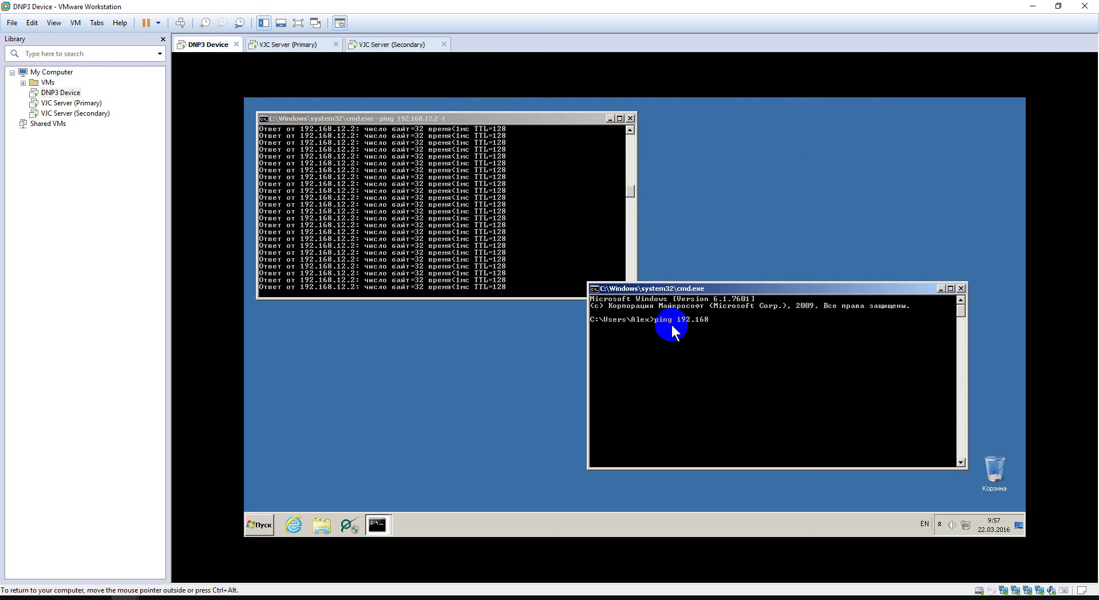
text(ping 192.168.13.2 -t)
key(Return)
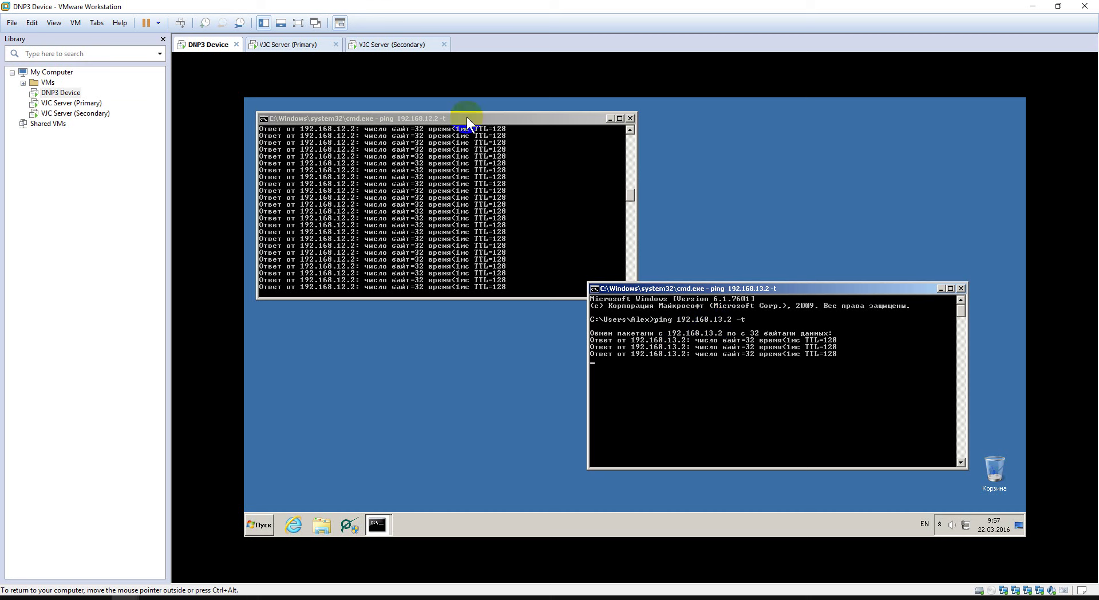
- Review the running ping replies on the VJC Server (Primary), VJC Server (Secondary) and DNP3 Device machines
click(285, 49)
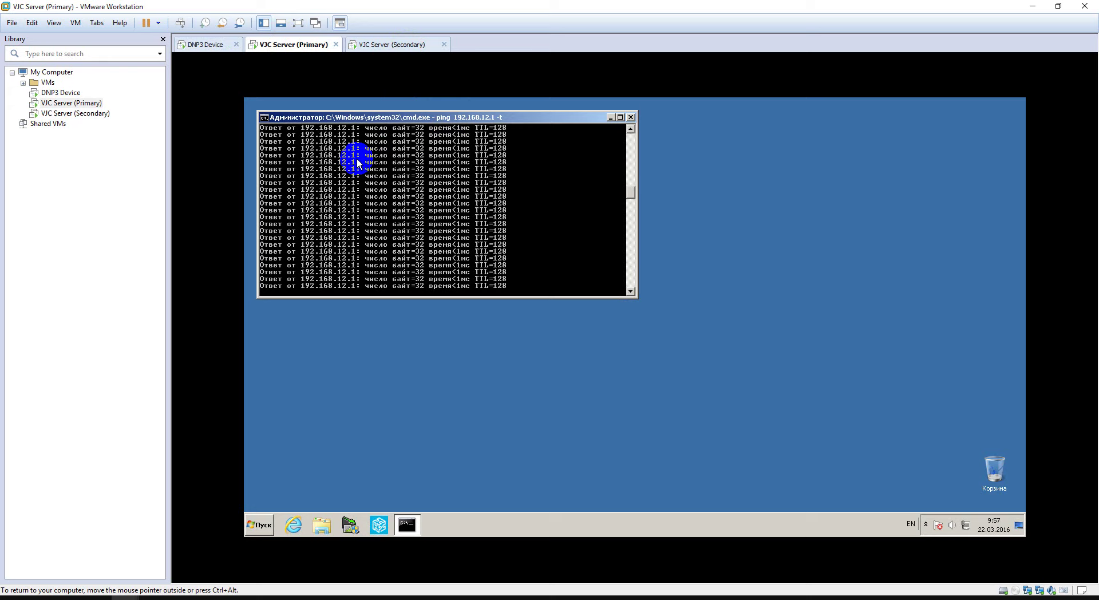
click(394, 45)
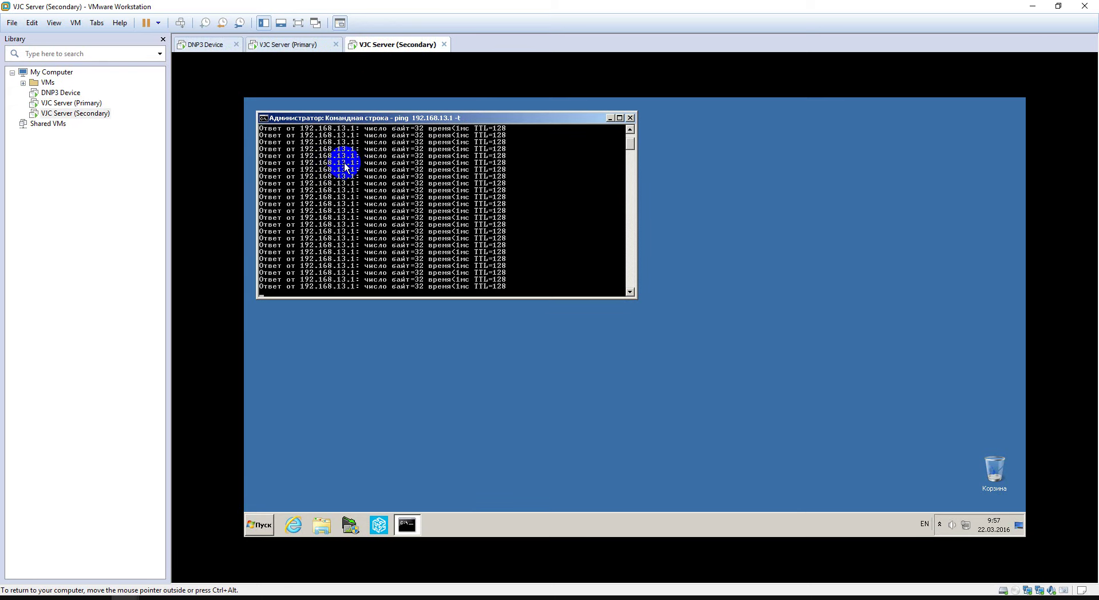
click(264, 49)
click(211, 44)
click(404, 152)
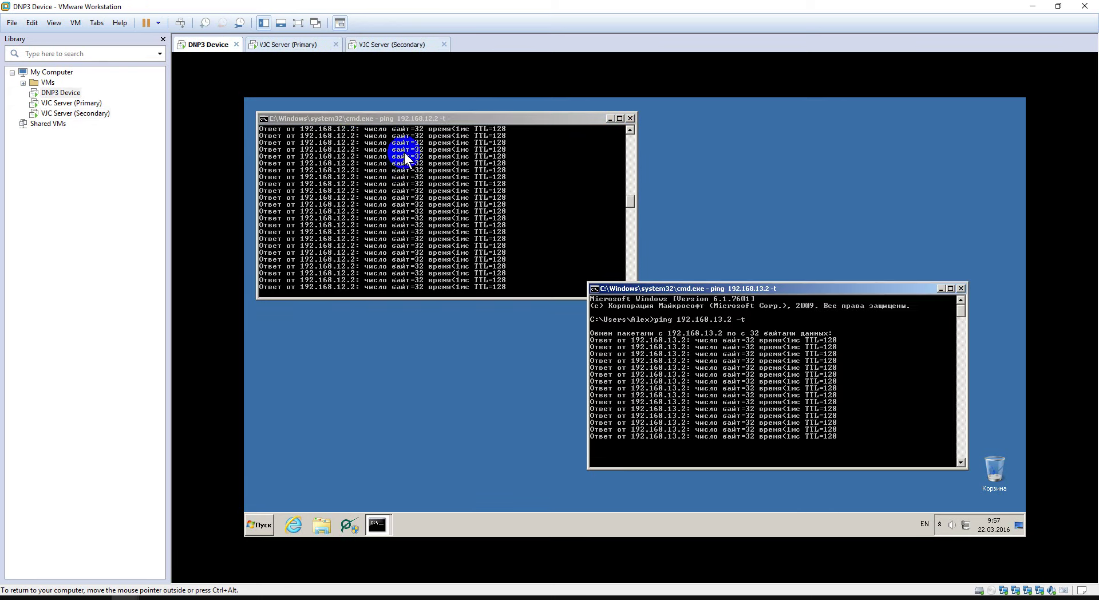